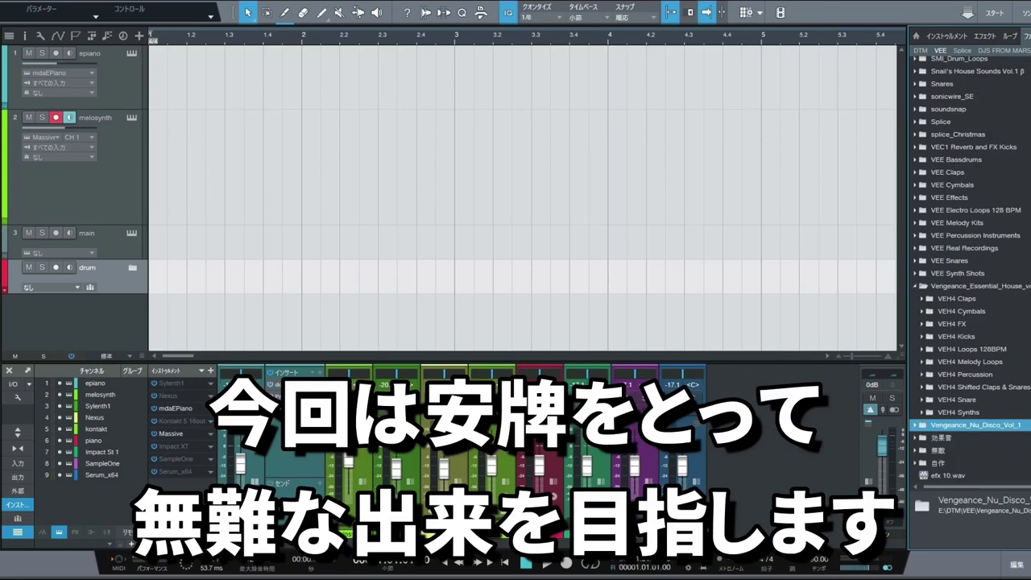
Audition loops in the VEH4 Beat Loops 128BPM folder and place VEH4 Beat Loop 006 on a new track at bar 1.
double_click(974, 350)
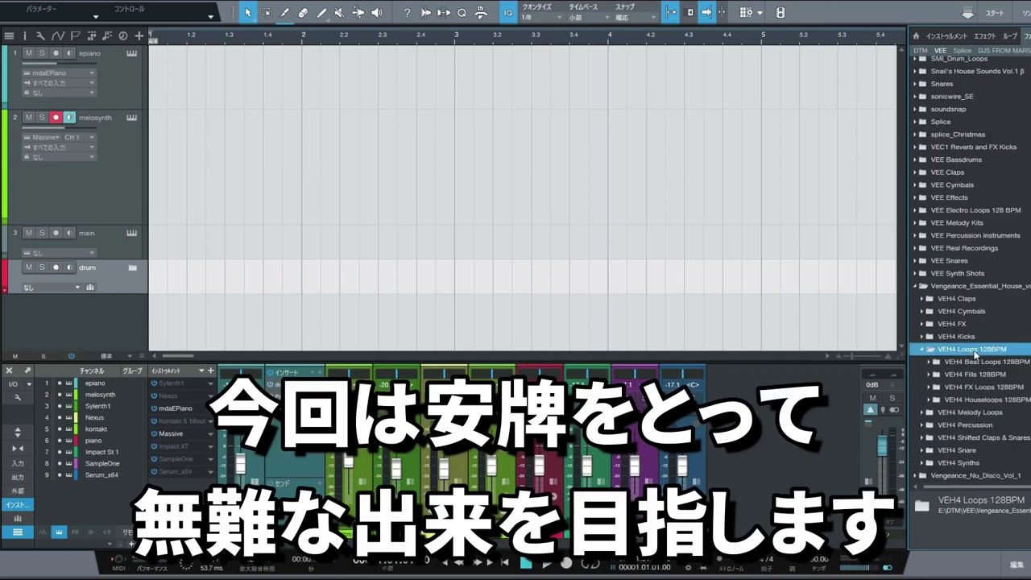
double_click(975, 313)
left_click(991, 362)
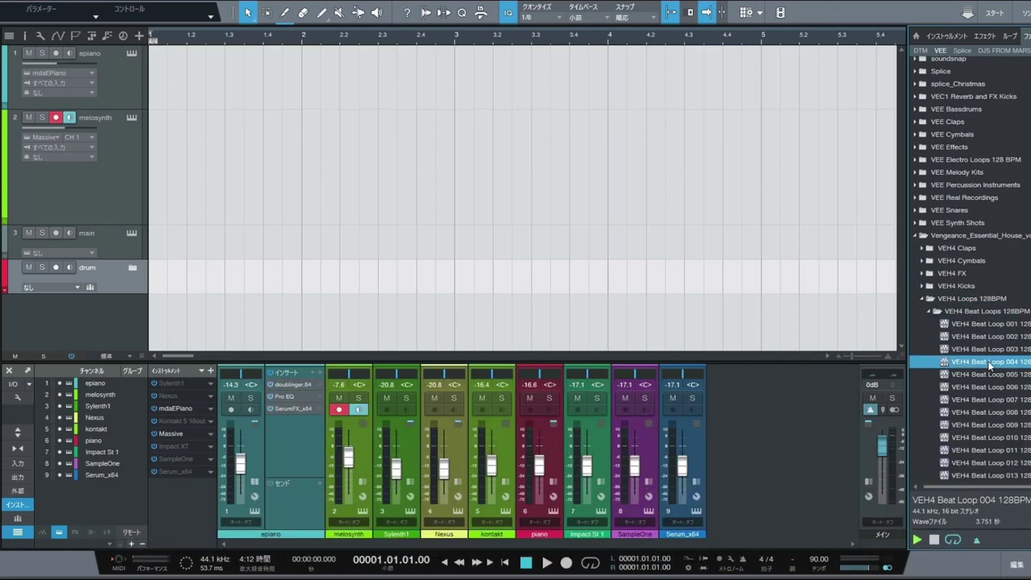
left_click(991, 389)
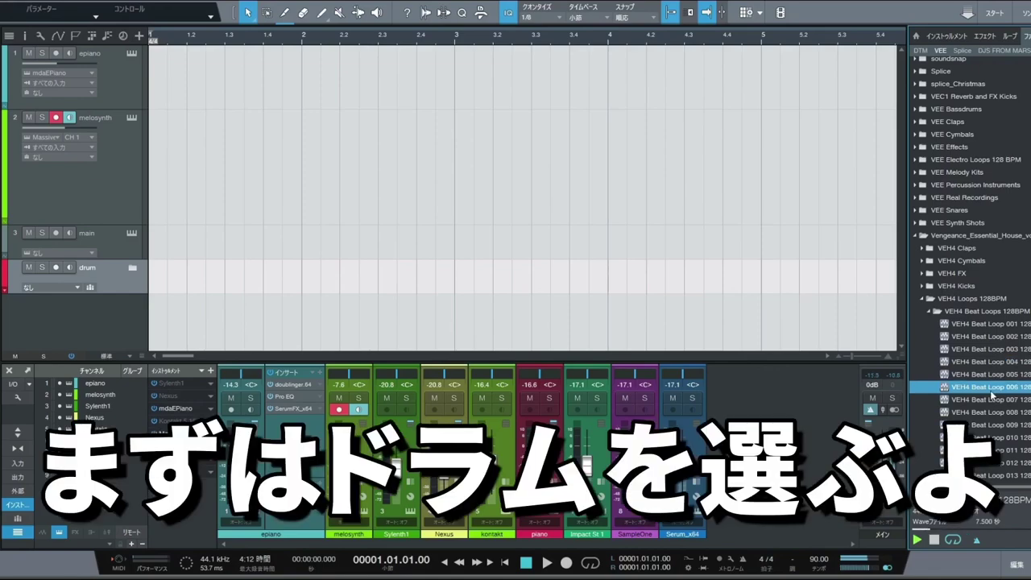
left_click_drag(993, 395, 158, 320)
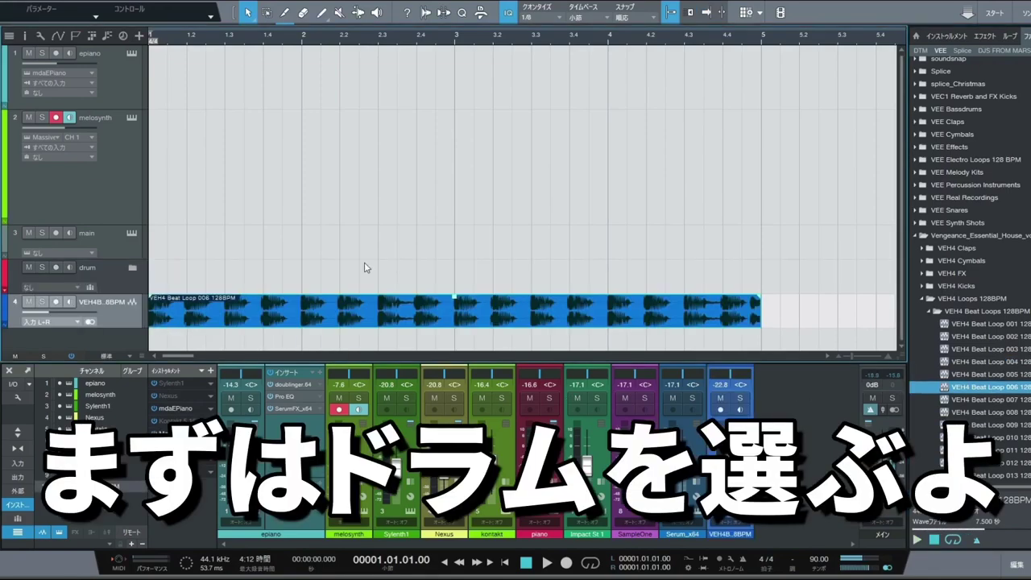
Play back the drum loop and set its track volume to -15.7 dB.
scroll(396, 236, "up", 2)
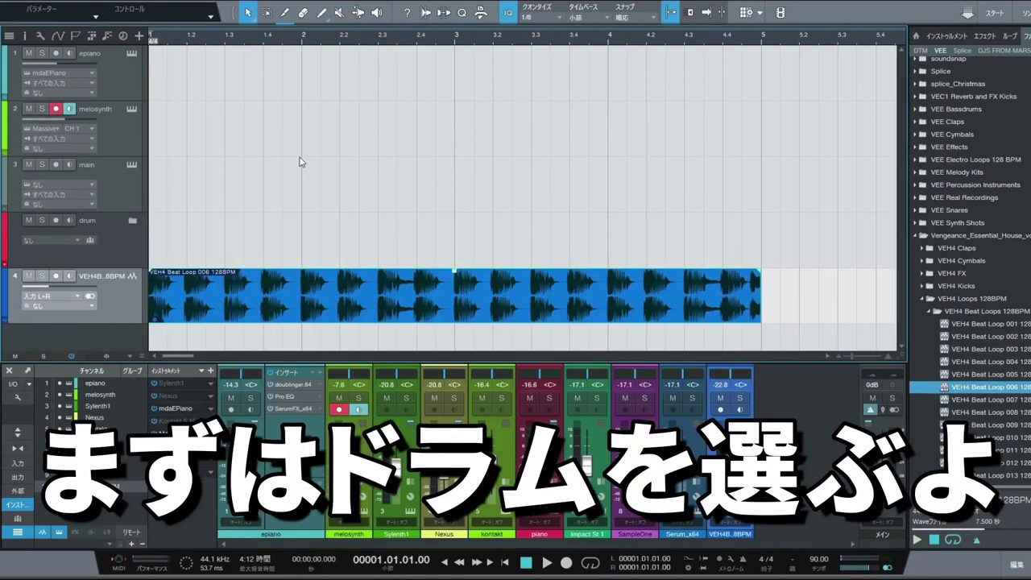
key("space")
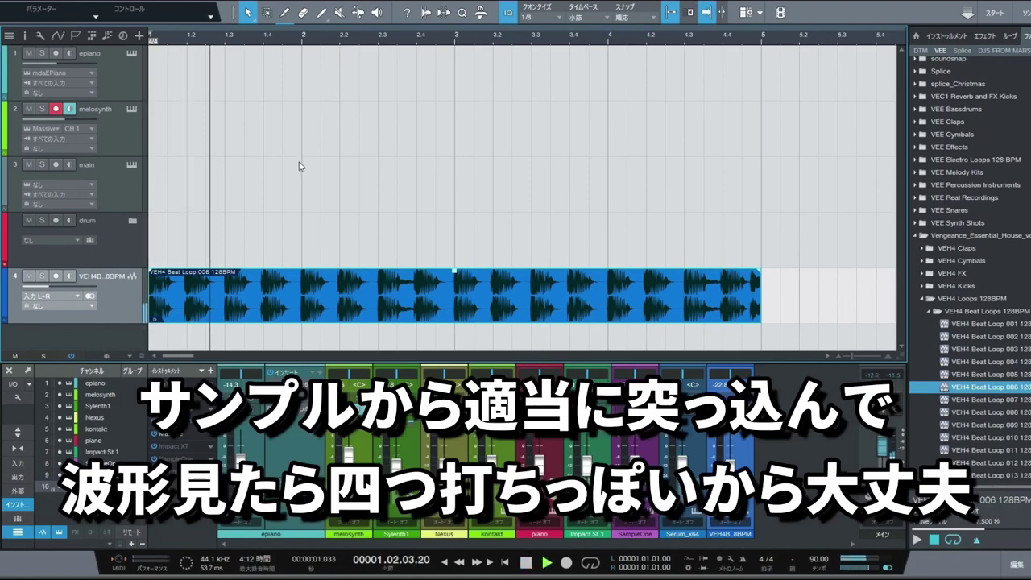
left_click_drag(58, 287, 65, 287)
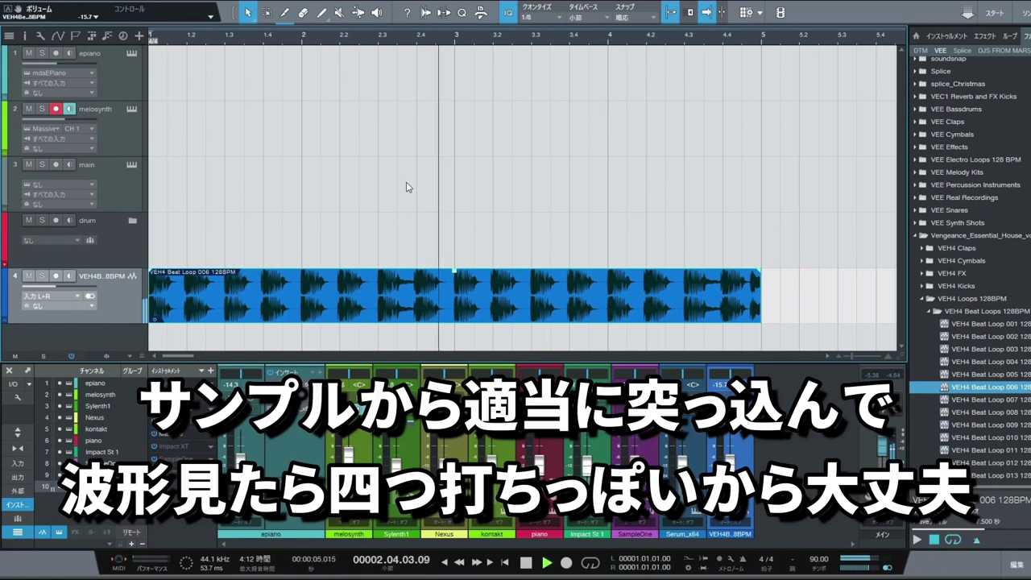
Place the hook20_summer_emoi.mid chord progression on the epiano track at bar 1.
left_click(100, 66)
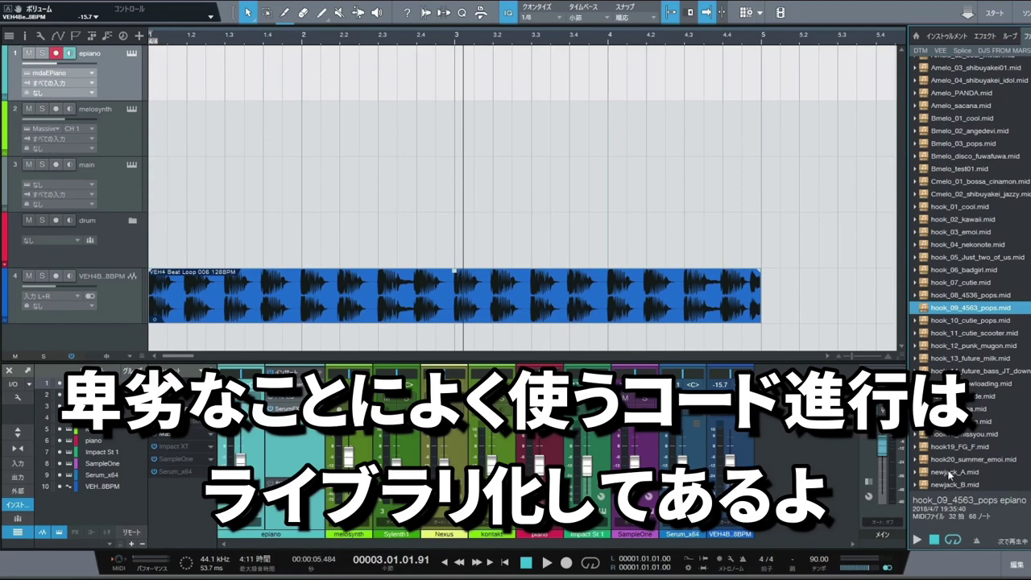
left_click_drag(984, 459, 159, 70)
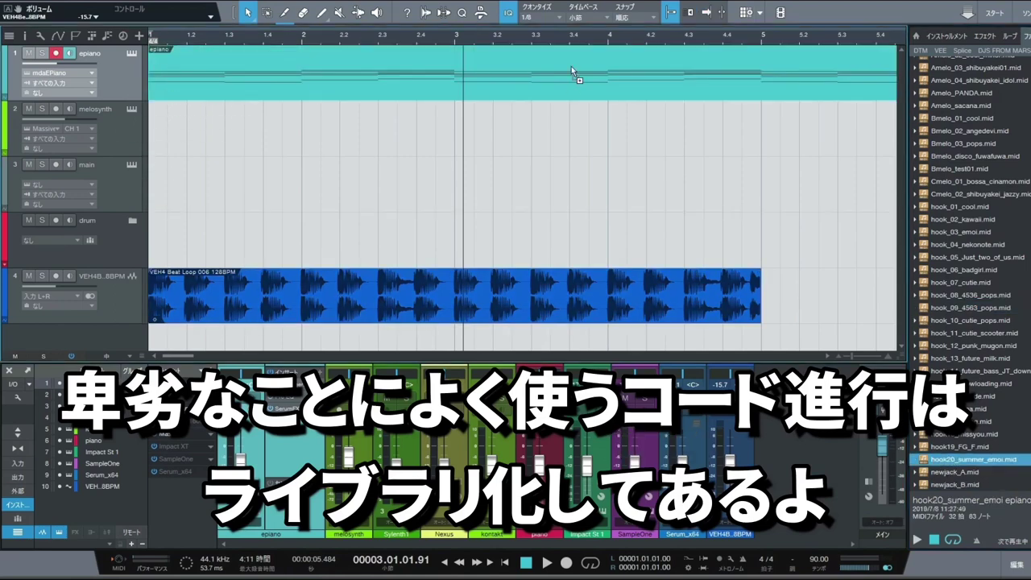
Duplicate the VEH4 Beat Loop 006 clip so the drums fill bars 1 to 8 like the chords.
left_click_drag(479, 39, 479, 23)
left_click(330, 292)
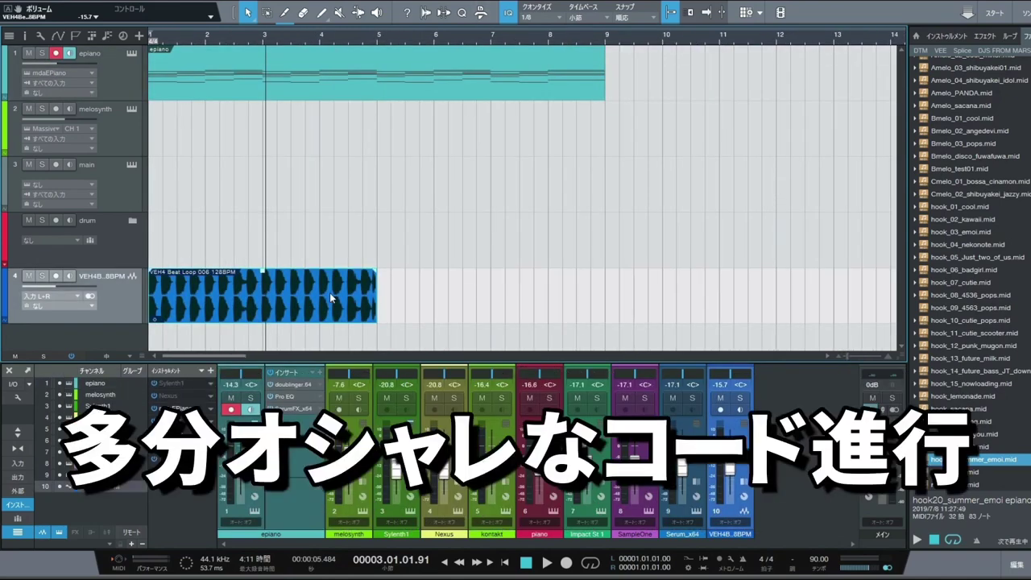
key("d")
Open the epiano part in an enlarged note editor and select its chord notes.
double_click(360, 82)
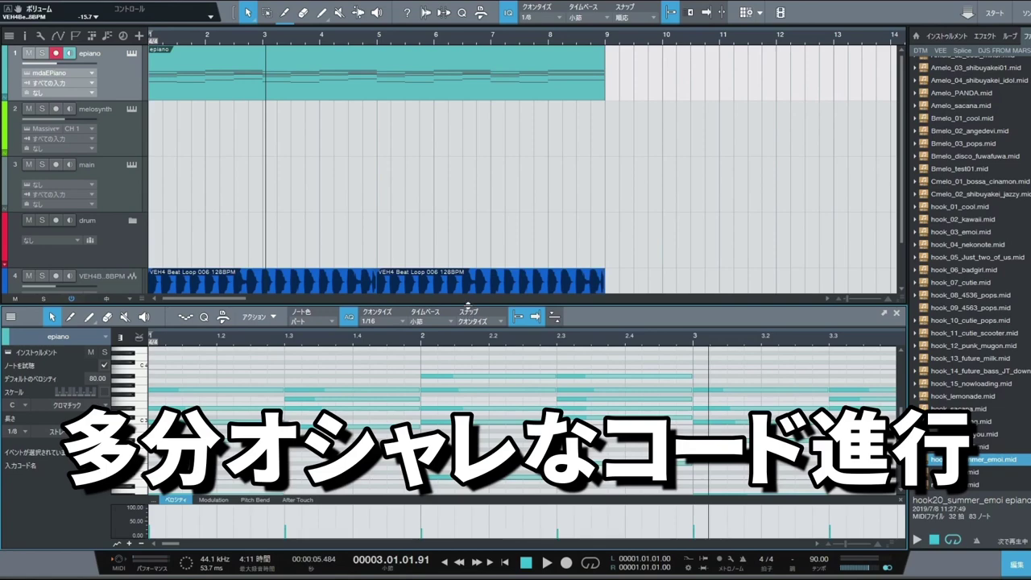
left_click_drag(467, 305, 465, 119)
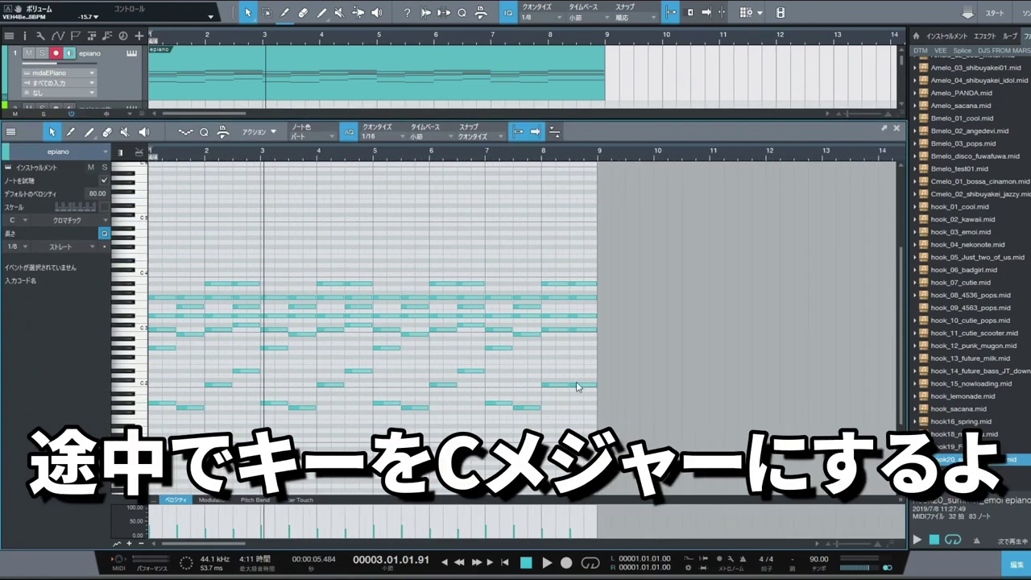
left_click_drag(576, 381, 194, 299)
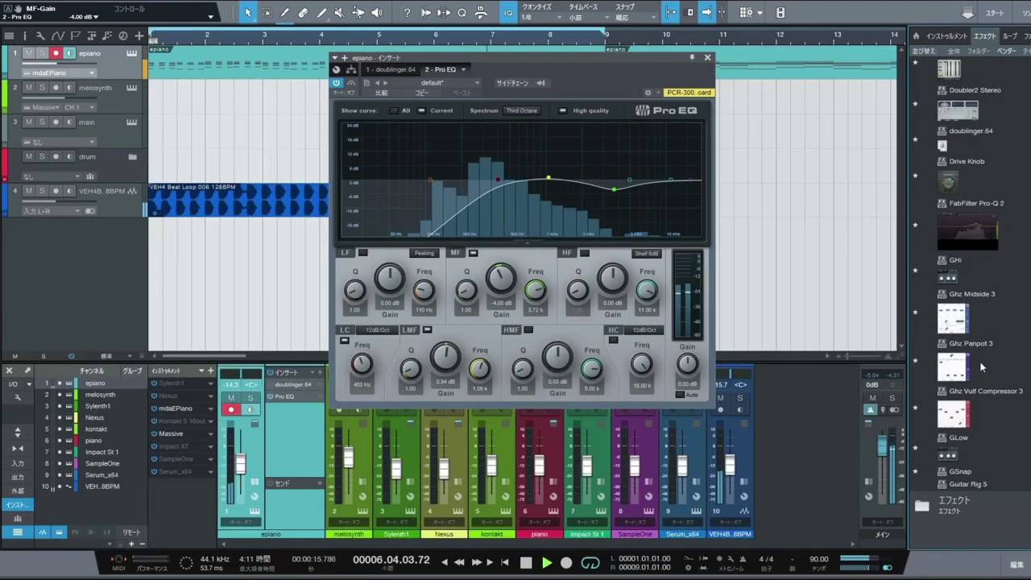
Add OTT_x64 after Pro EQ in the epiano channel's inserts and set its Depth to 78 %.
scroll(959, 345, "down", 10)
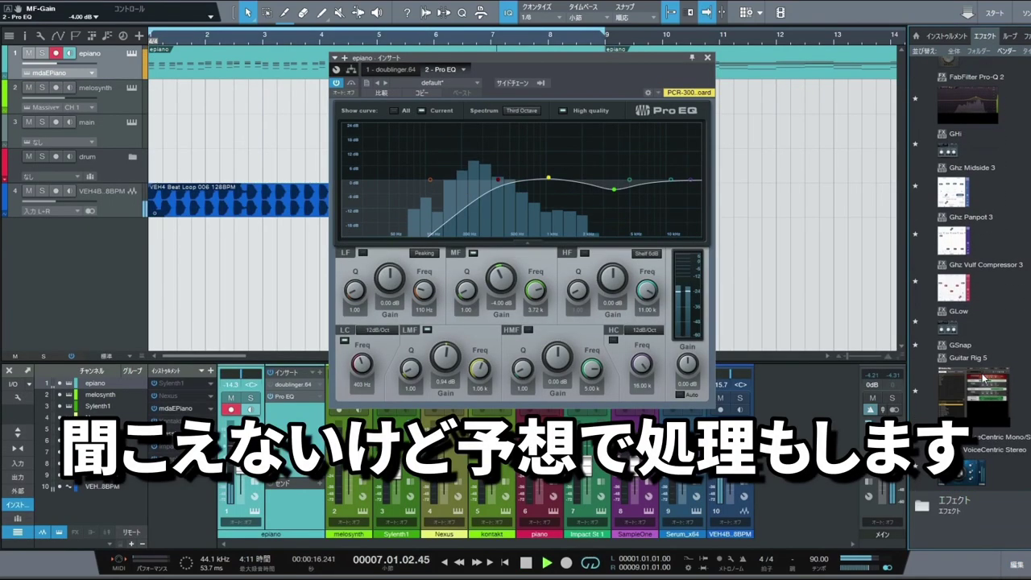
scroll(958, 344, "down", 8)
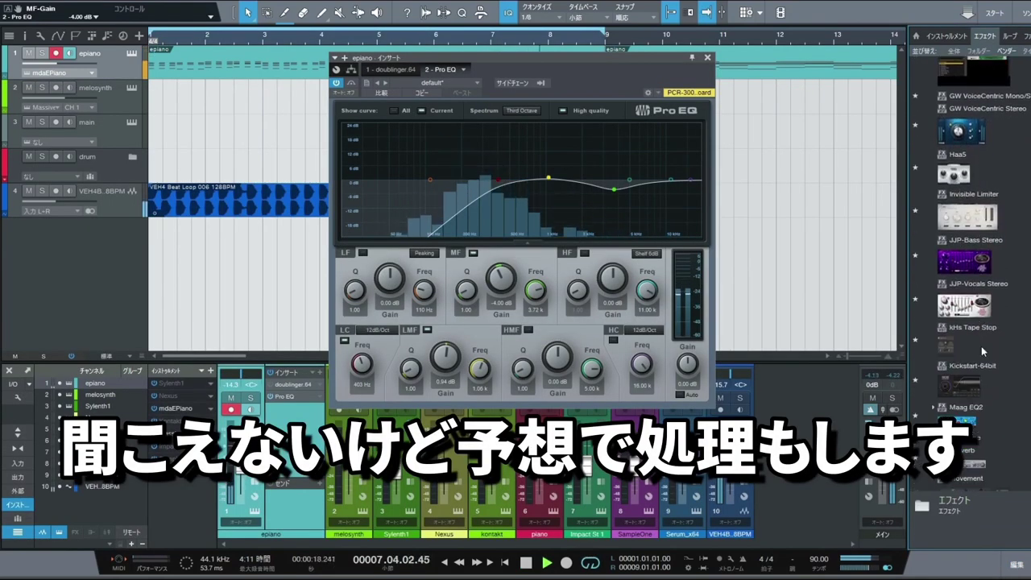
scroll(980, 342, "down", 3)
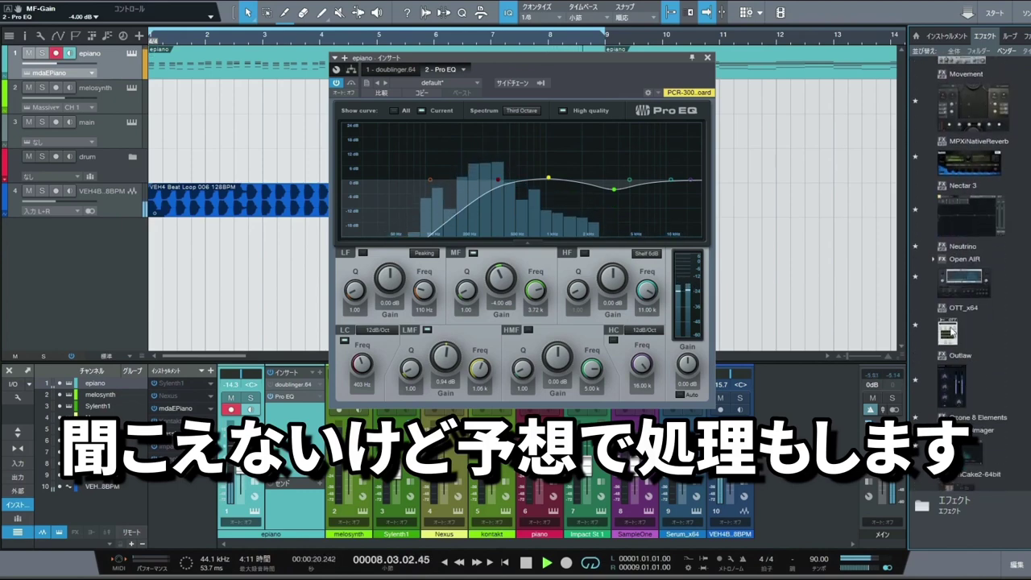
left_click_drag(967, 327, 486, 79)
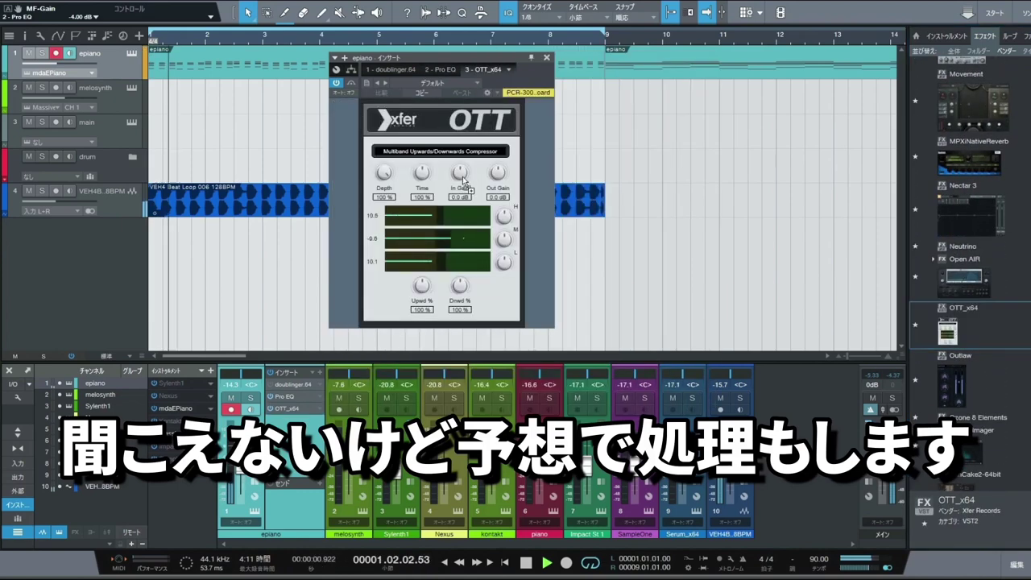
left_click_drag(445, 218, 400, 219)
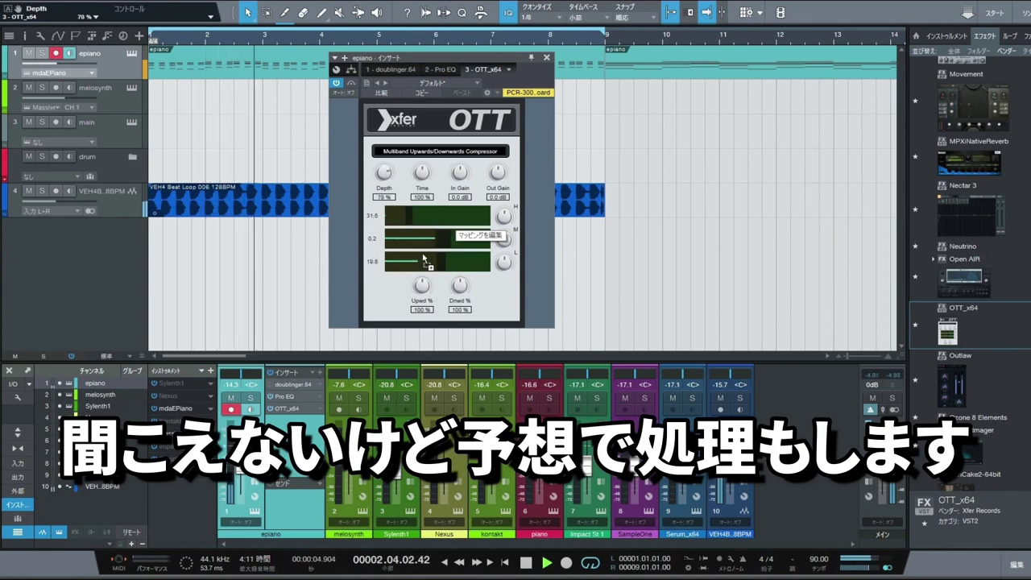
left_click_drag(443, 259, 441, 238)
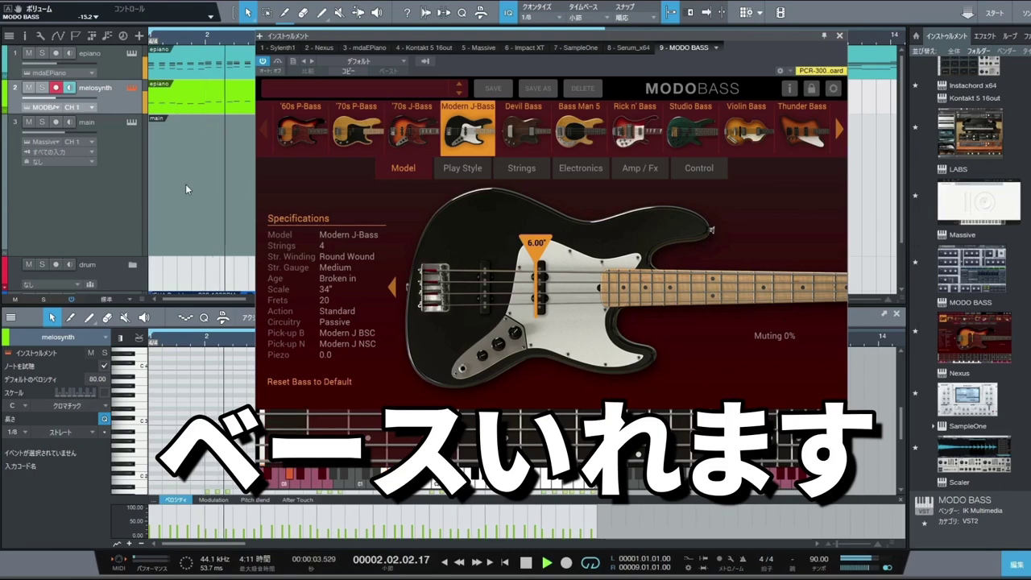
Make the melosynth track taller, close the MODO BASS window, and lower all bass notes to a velocity of 43.33.
left_click_drag(128, 114, 120, 203)
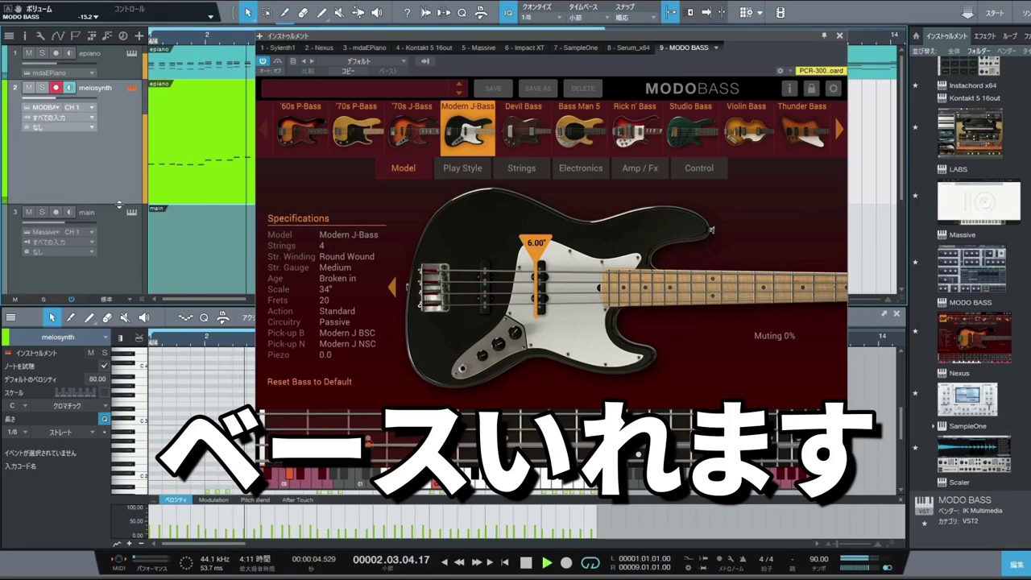
left_click(840, 36)
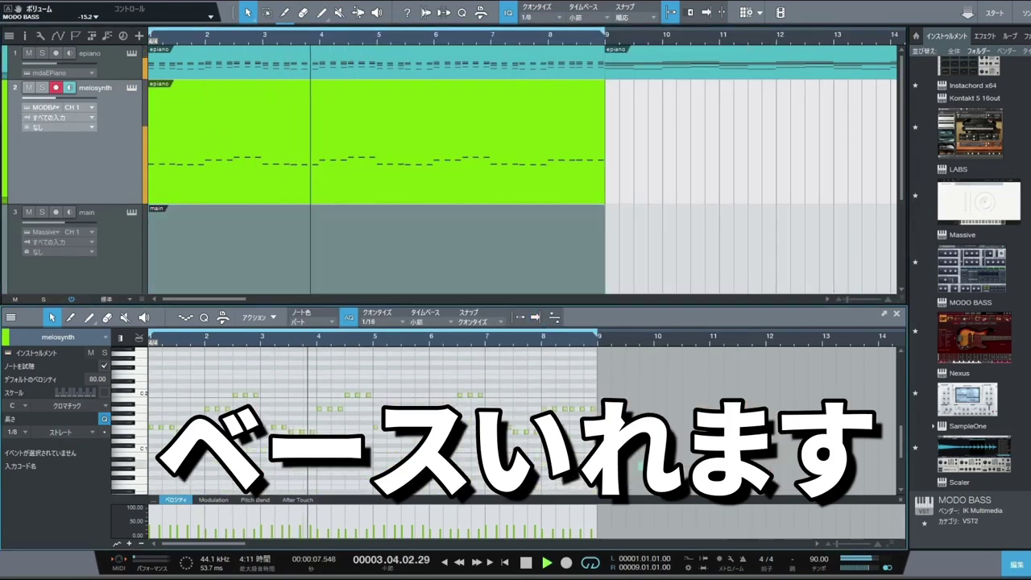
left_click_drag(641, 466, 149, 347)
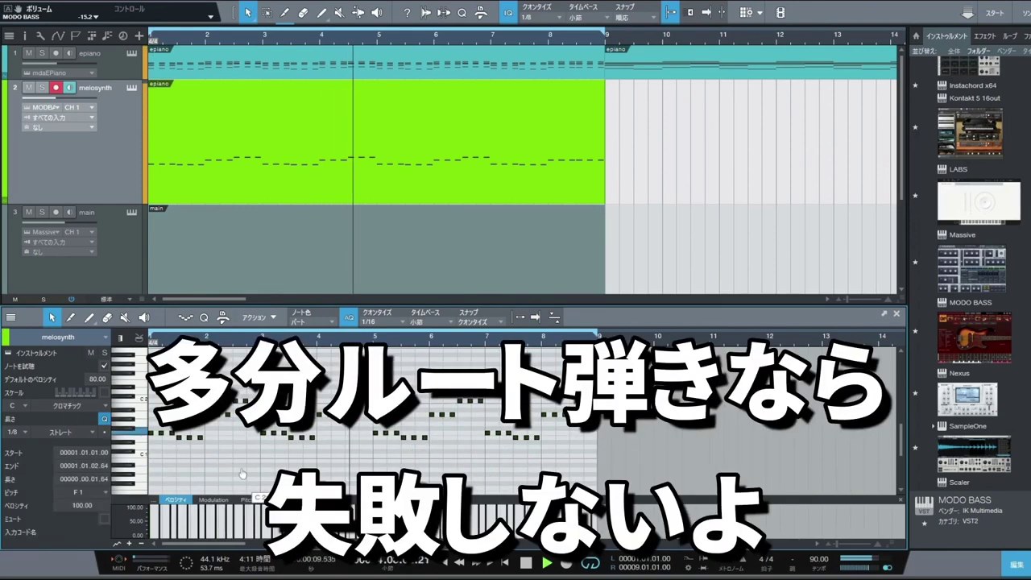
left_click_drag(256, 511, 259, 536)
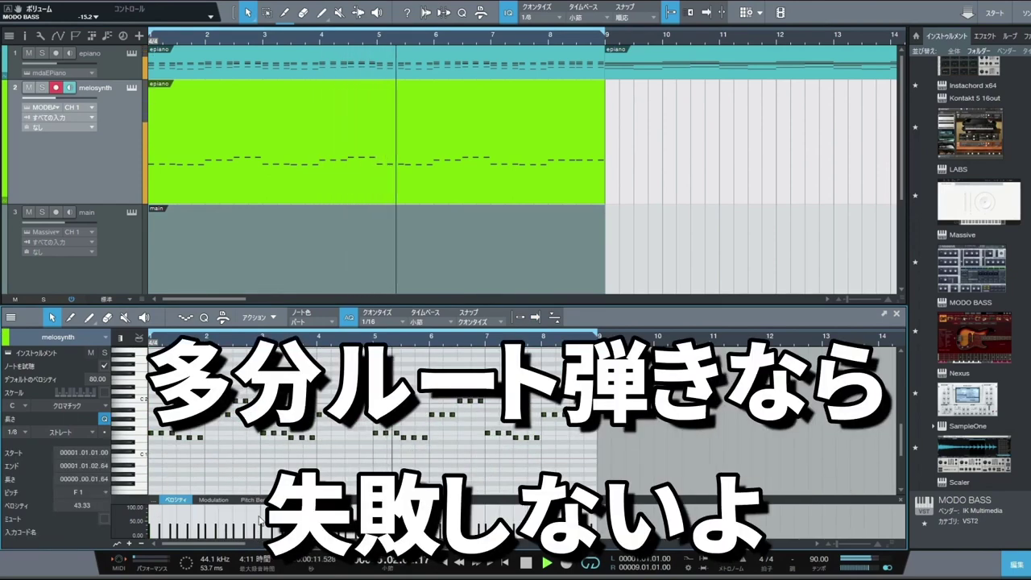
Select the bass notes across all eight bars of the melosynth part.
scroll(363, 433, "down", 3)
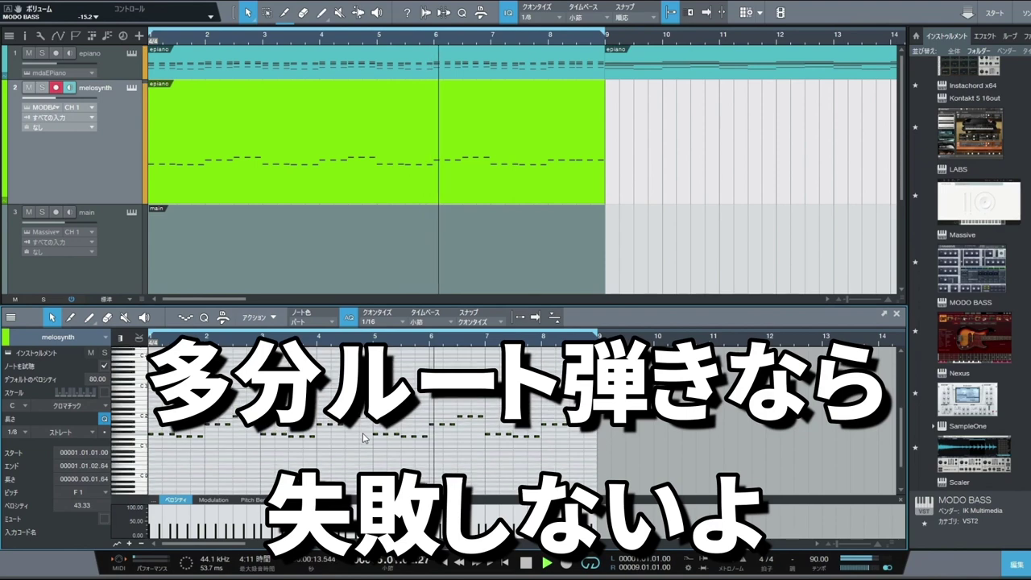
left_click_drag(657, 463, 63, 354)
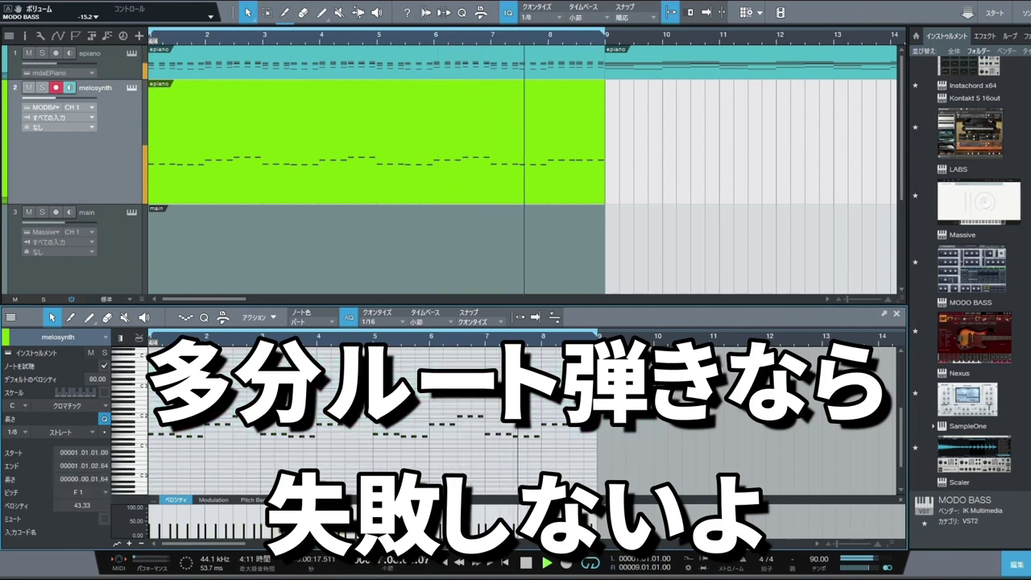
key("s")
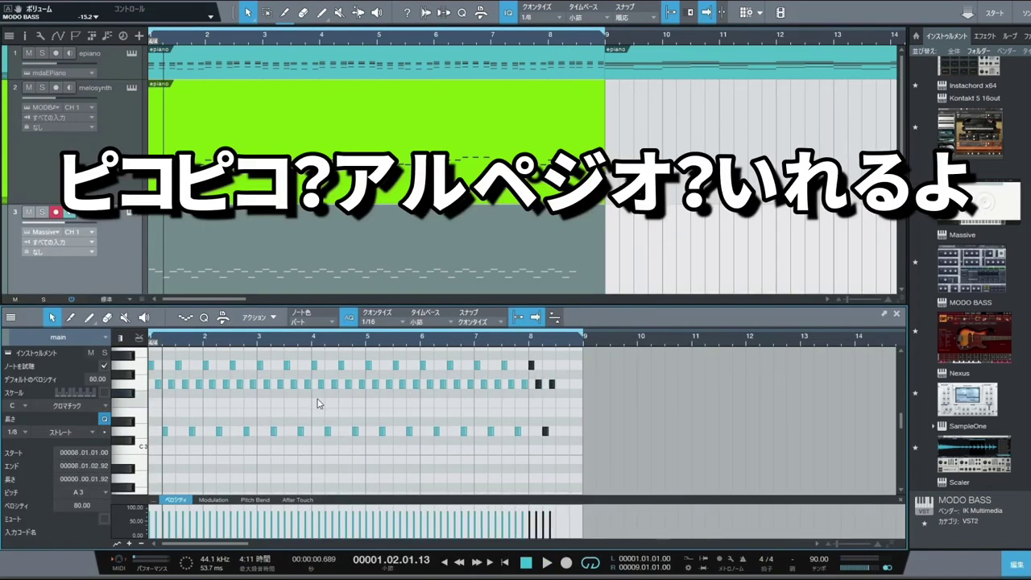
Play back the arrangement and move the main arpeggio part onto a new track below the drum loop.
key("space")
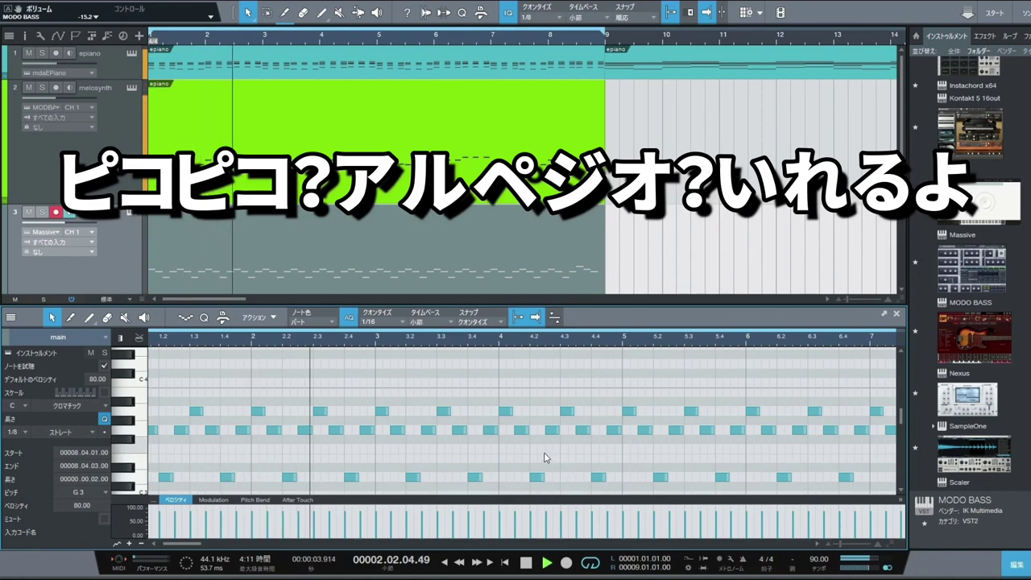
scroll(334, 220, "down", 3)
scroll(340, 174, "down", 3)
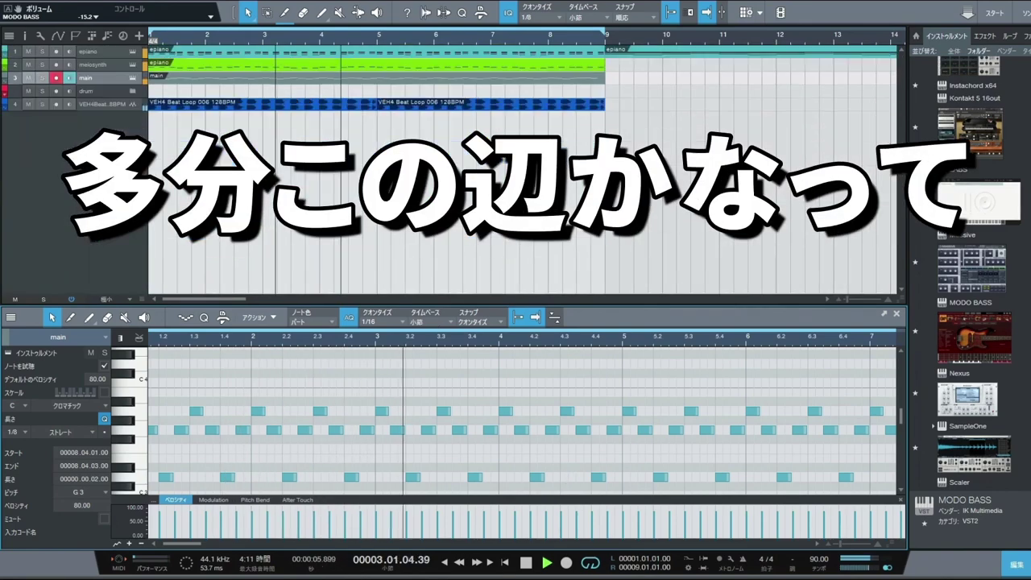
scroll(341, 174, "up", 1)
left_click_drag(339, 105, 339, 232)
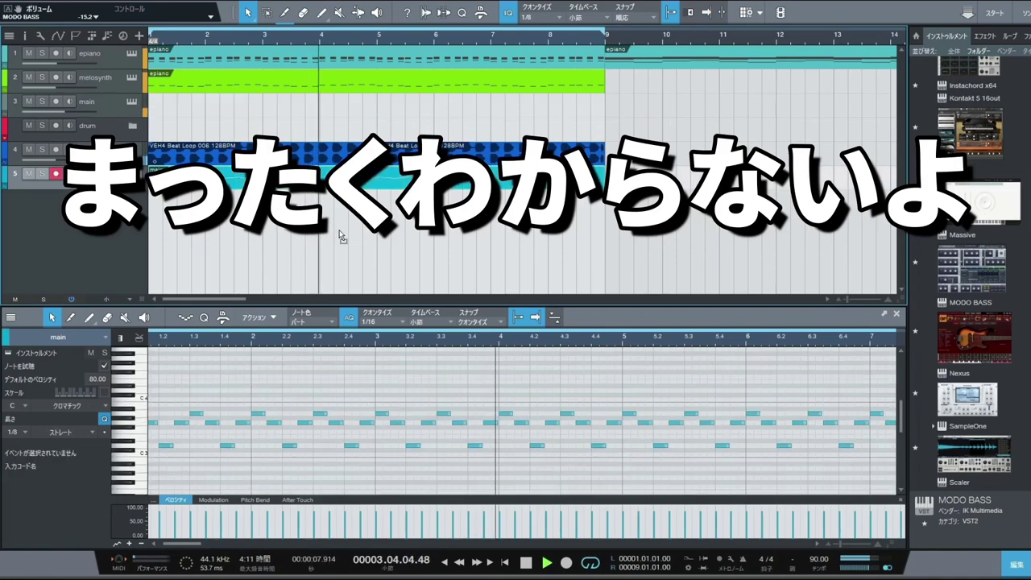
Add Pro EQ after TAL-Dub-2 in the arpeggio track's inserts and raise its low-cut frequency.
scroll(346, 229, "up", 3)
scroll(978, 304, "down", 3)
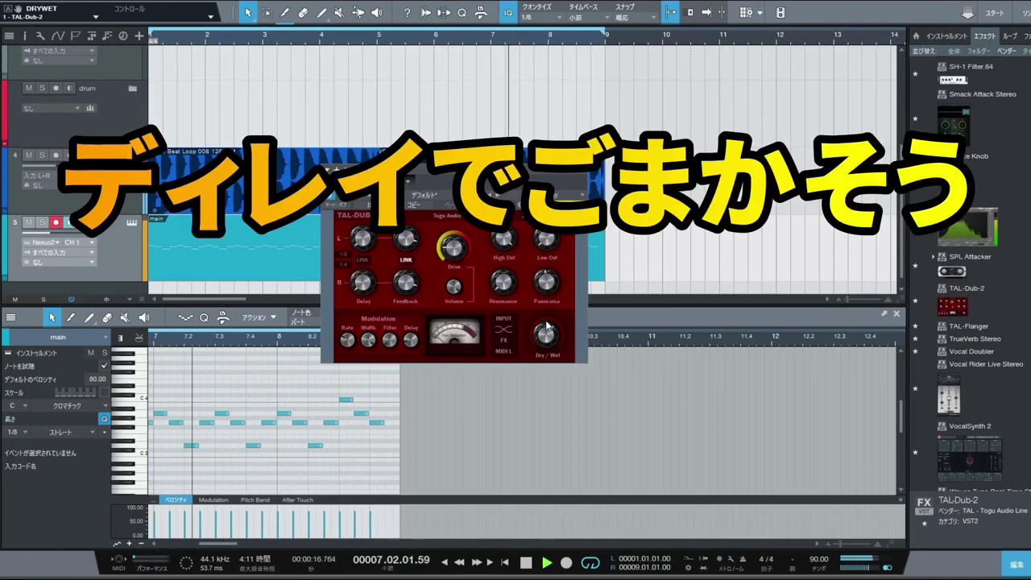
scroll(994, 229, "up", 8)
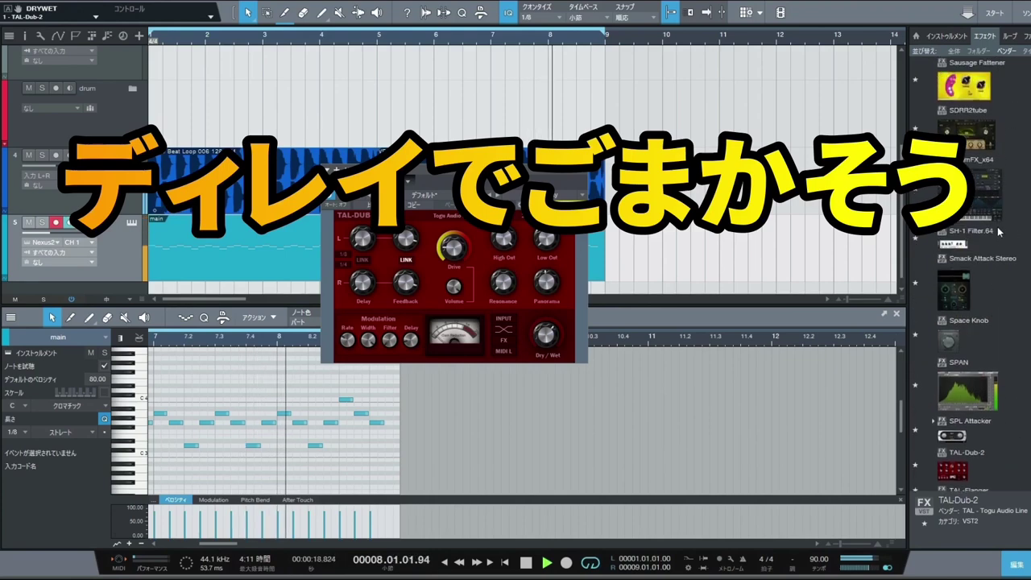
scroll(997, 235, "up", 5)
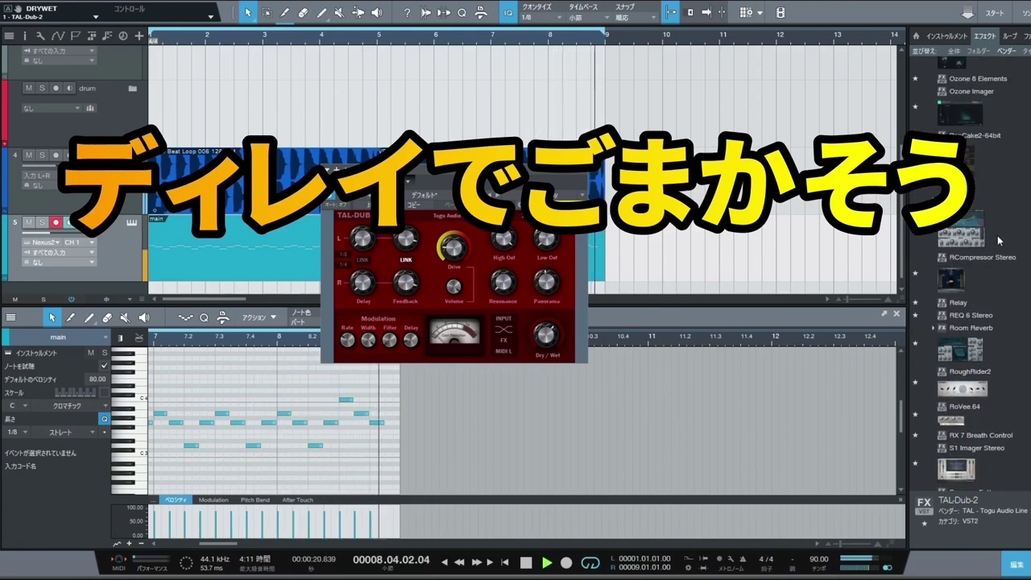
left_click_drag(509, 208, 509, 208)
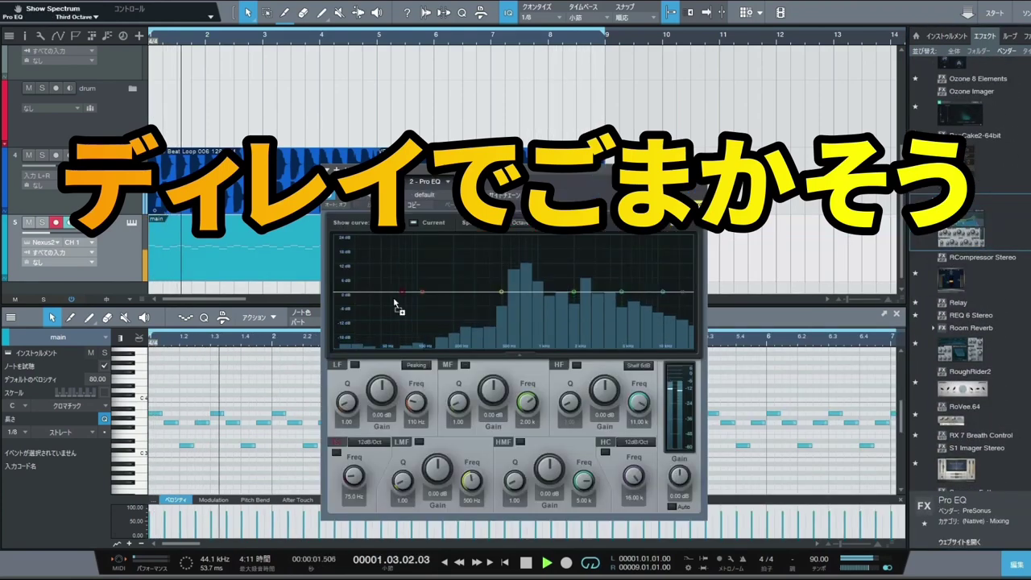
left_click_drag(394, 302, 491, 393)
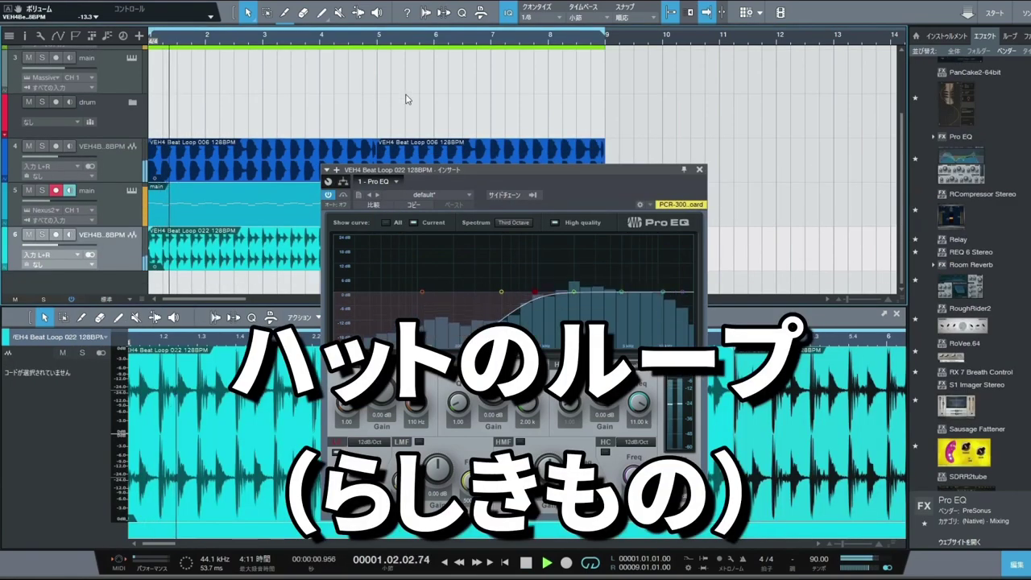
Close the Pro EQ window of the VEH4 Beat Loop 022 track.
left_click(700, 170)
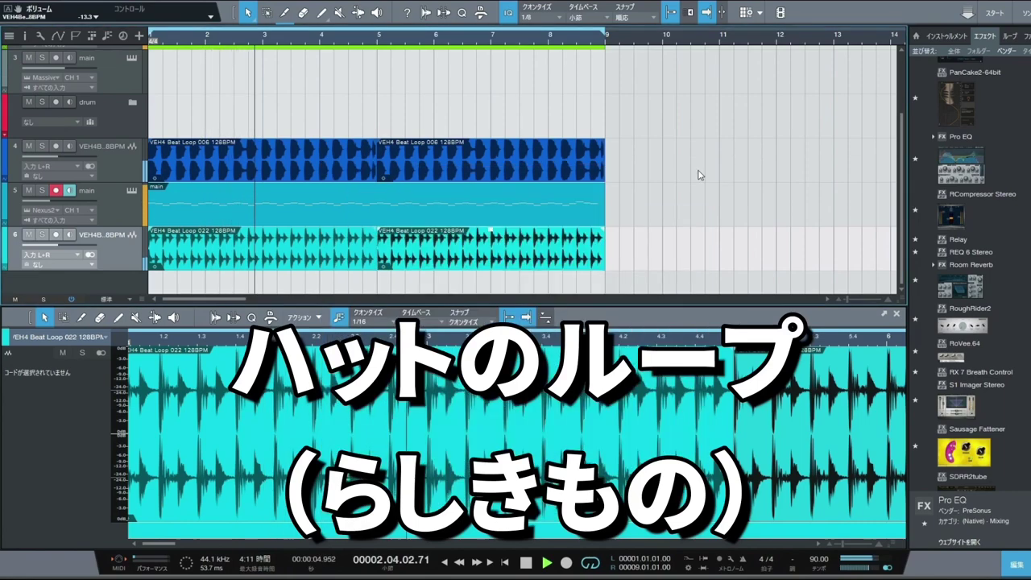
Try VND Conga Fill 05, 07 and 16 in bar 8, each on its own new track below the crash.
scroll(689, 158, "up", 2)
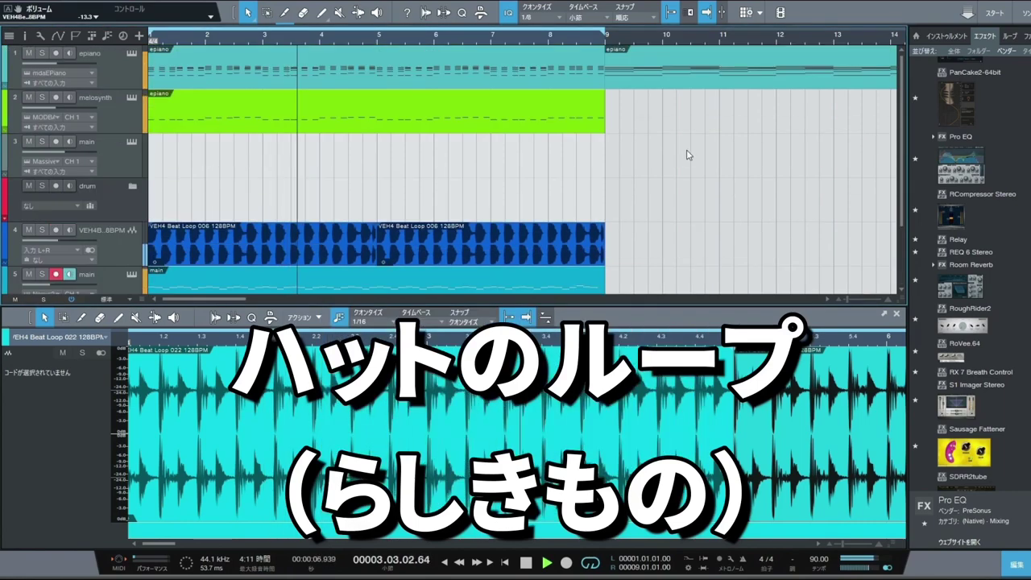
left_click_drag(661, 308, 661, 463)
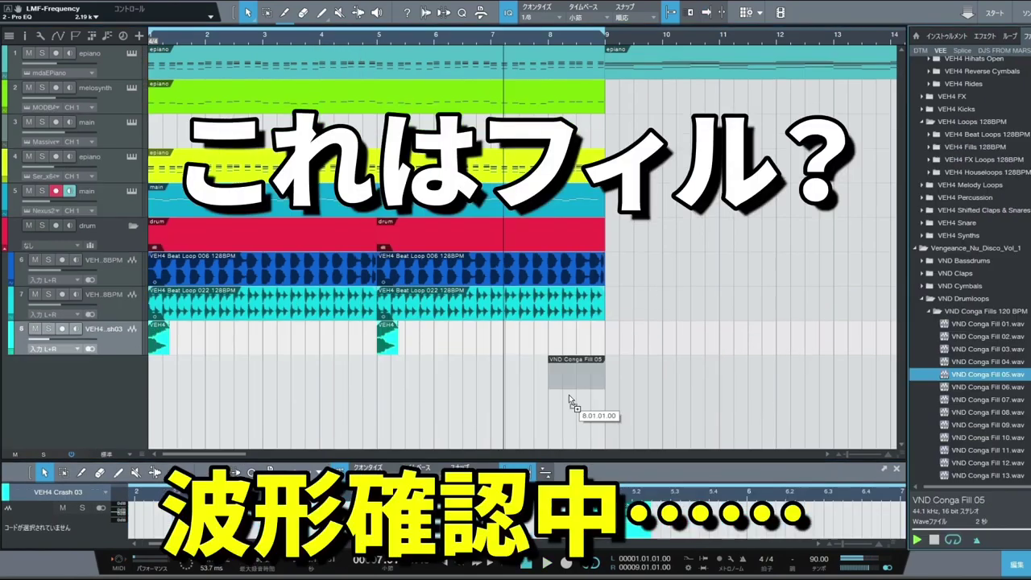
left_click_drag(569, 394, 568, 394)
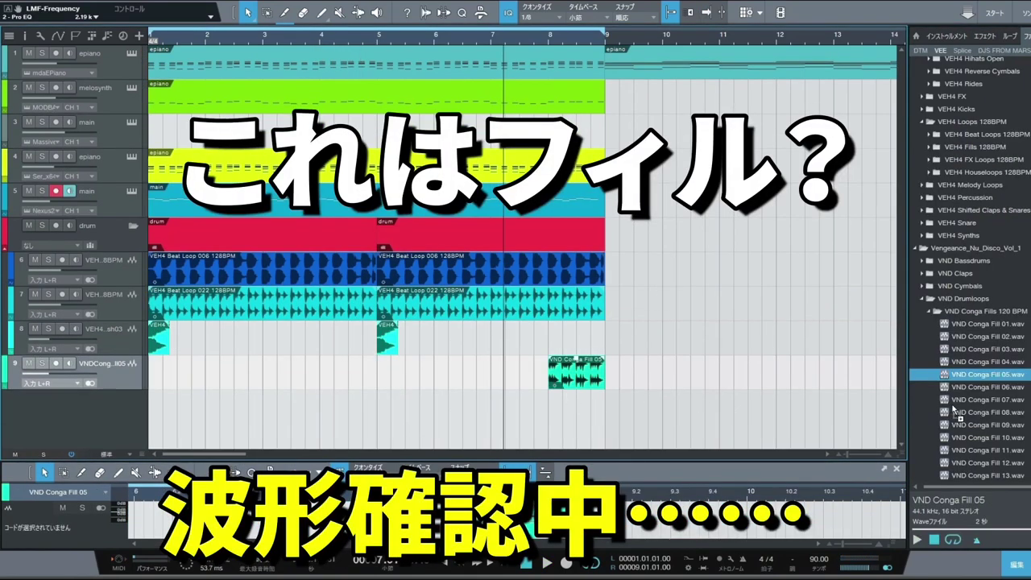
left_click_drag(975, 400, 571, 435)
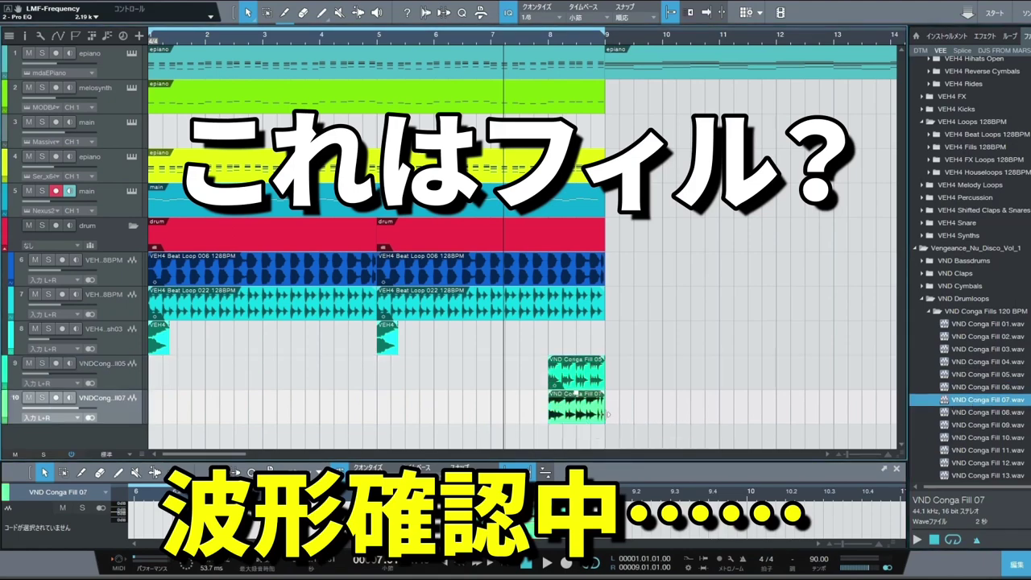
scroll(957, 442, "down", 2)
left_click_drag(967, 438, 574, 434)
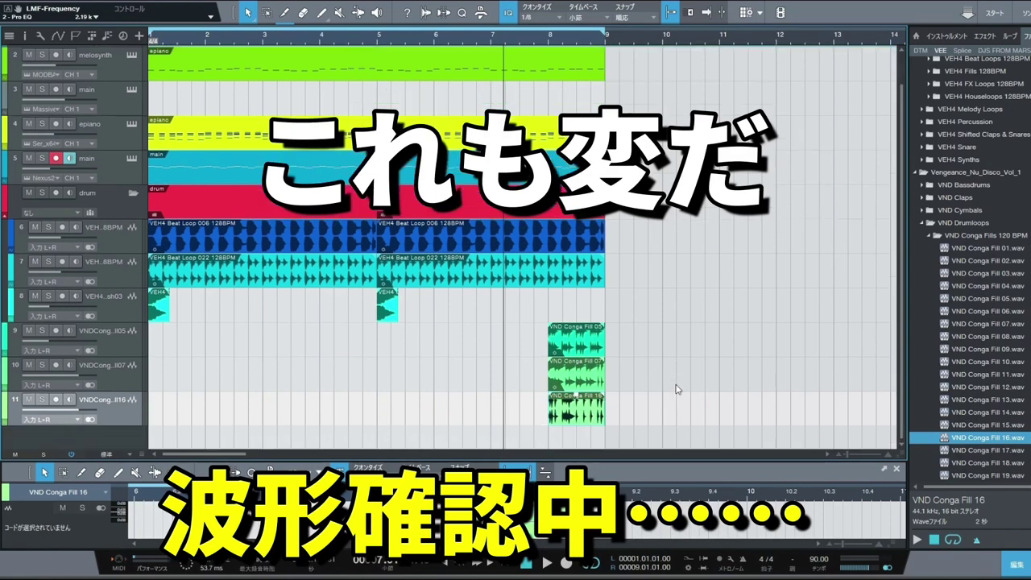
scroll(921, 412, "down", 2)
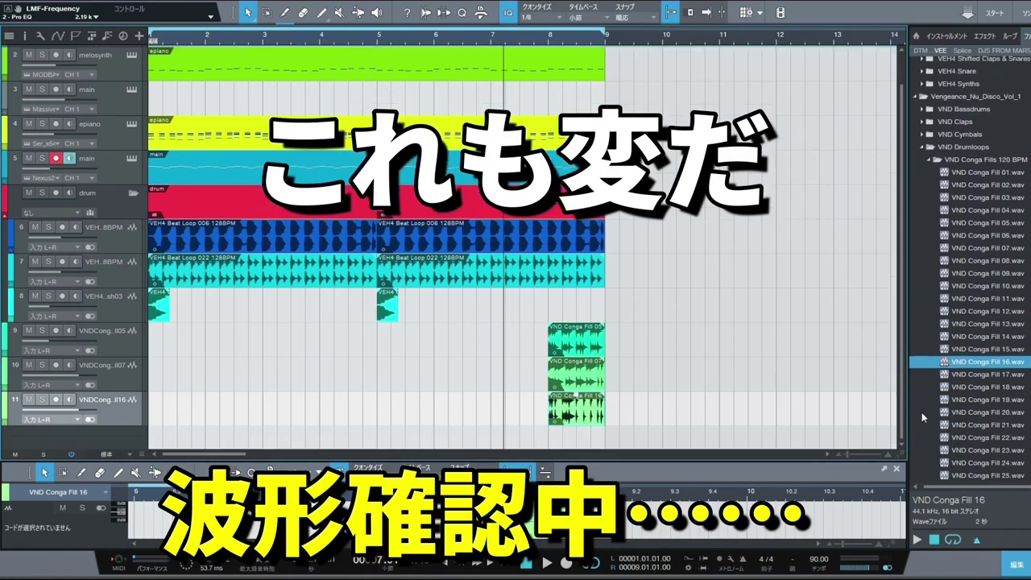
left_click_drag(984, 416, 568, 451)
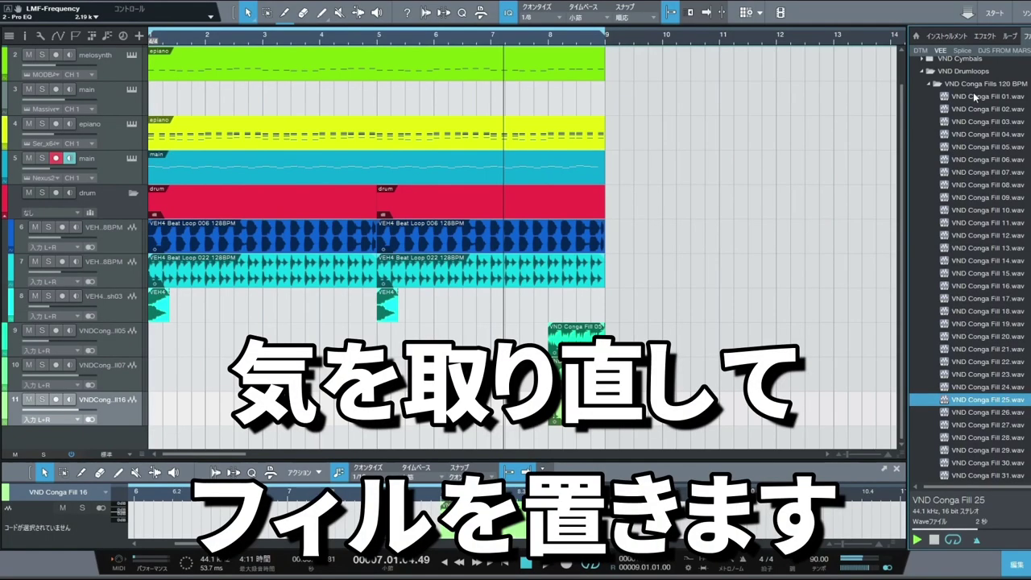
Place VND Fill 04 from the VND Drumfills 122 BPM folder in bar 8 on a new track.
left_click(971, 84)
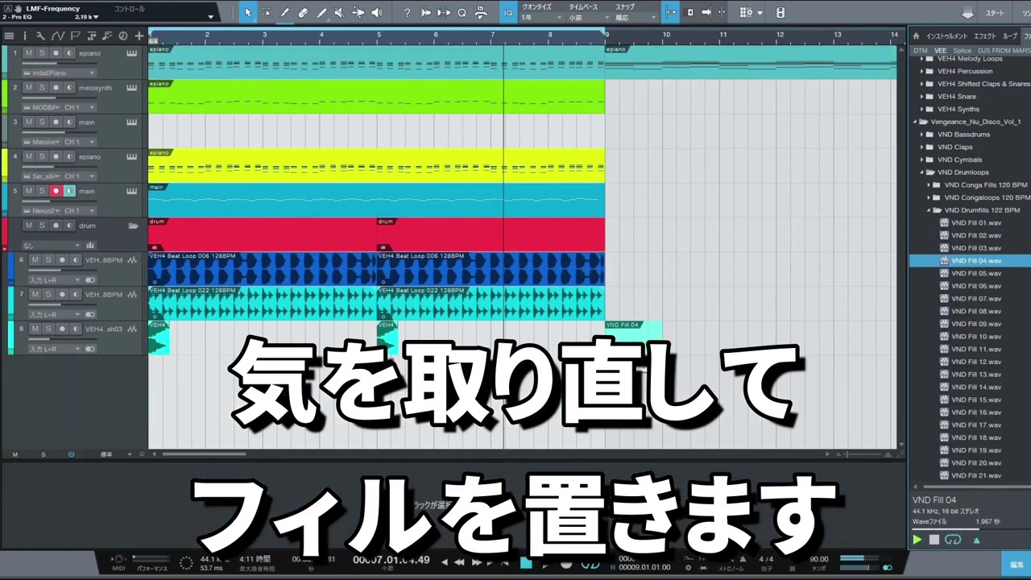
left_click_drag(554, 356, 556, 359)
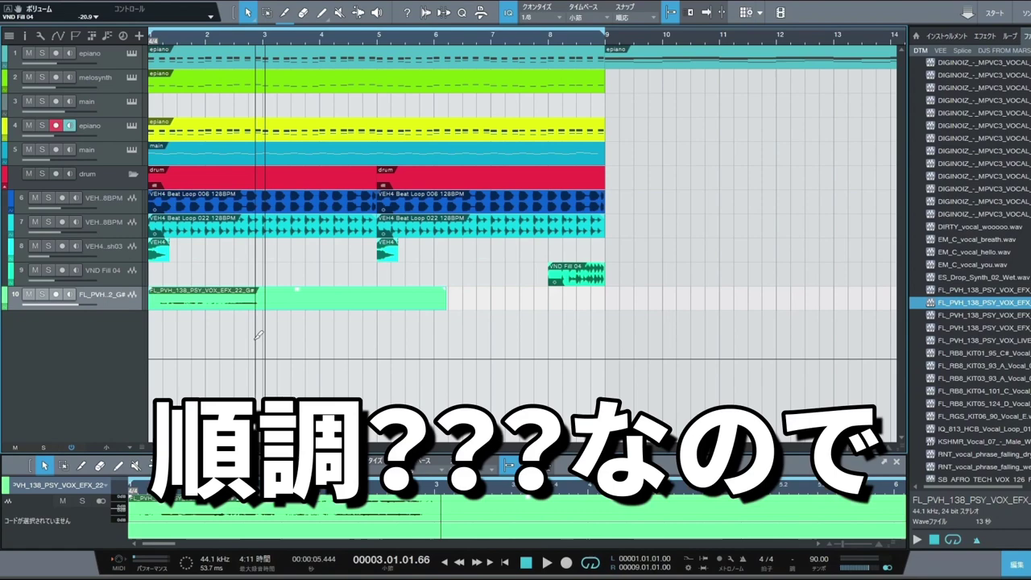
Split the FL_PVH_138_PSY_VOX_EFX_22_G# vocal clip at beat 2.4 and delete the part before the cut.
scroll(262, 329, "up", 2)
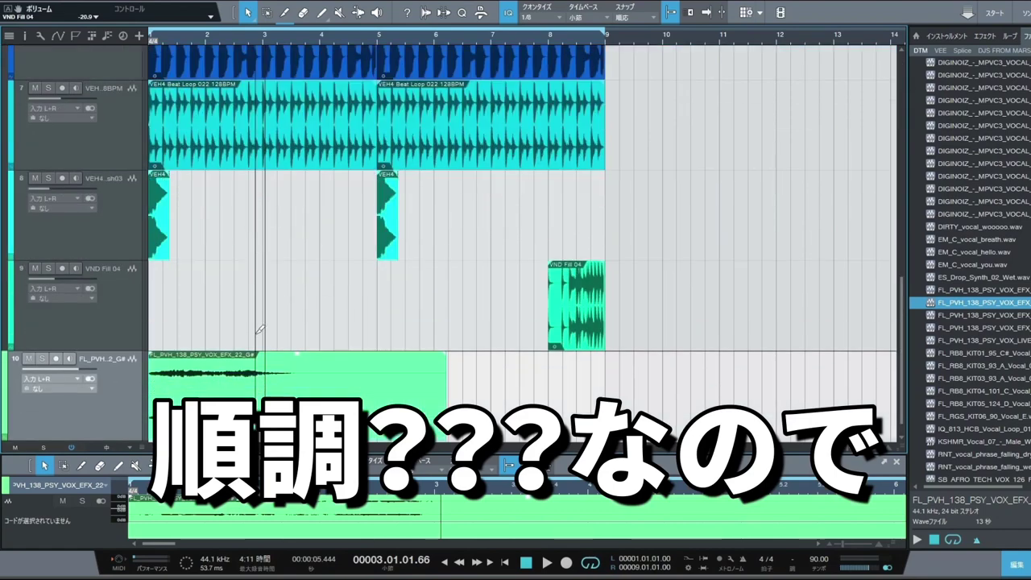
scroll(261, 330, "up", 1)
left_click_drag(296, 241, 296, 204)
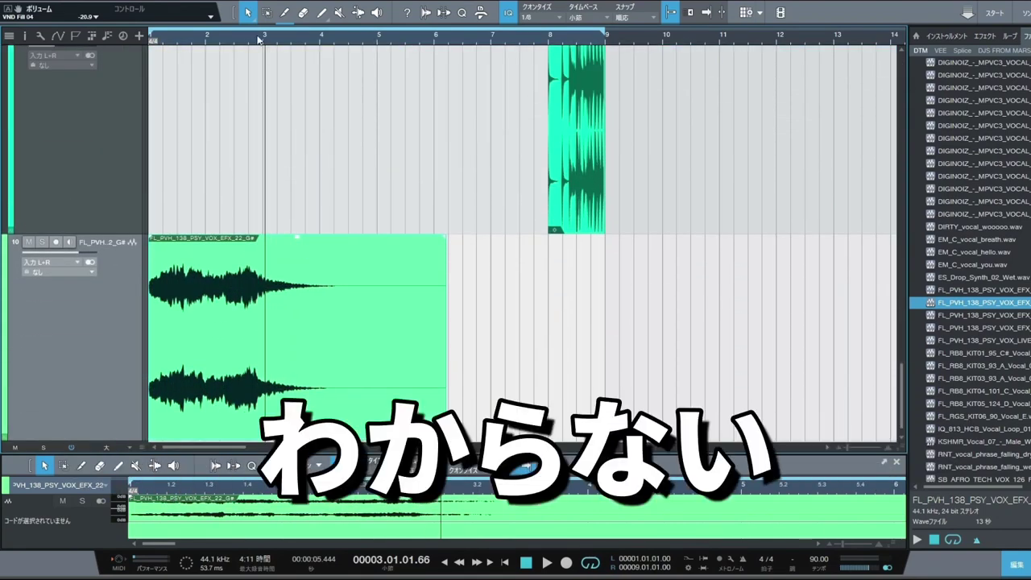
left_click_drag(260, 39, 320, 65)
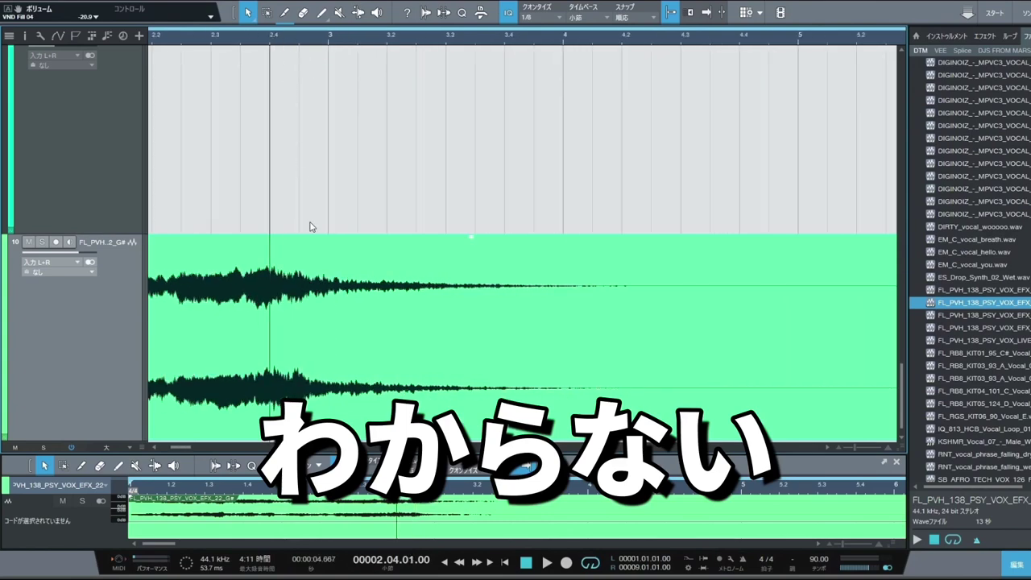
key("space")
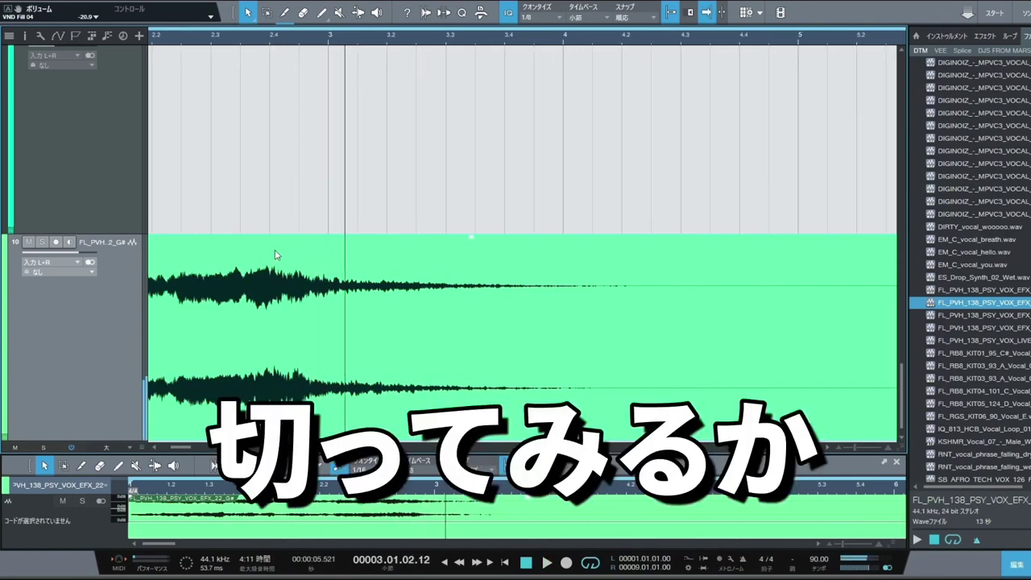
left_click(270, 248, "alt")
left_click(253, 264, "alt")
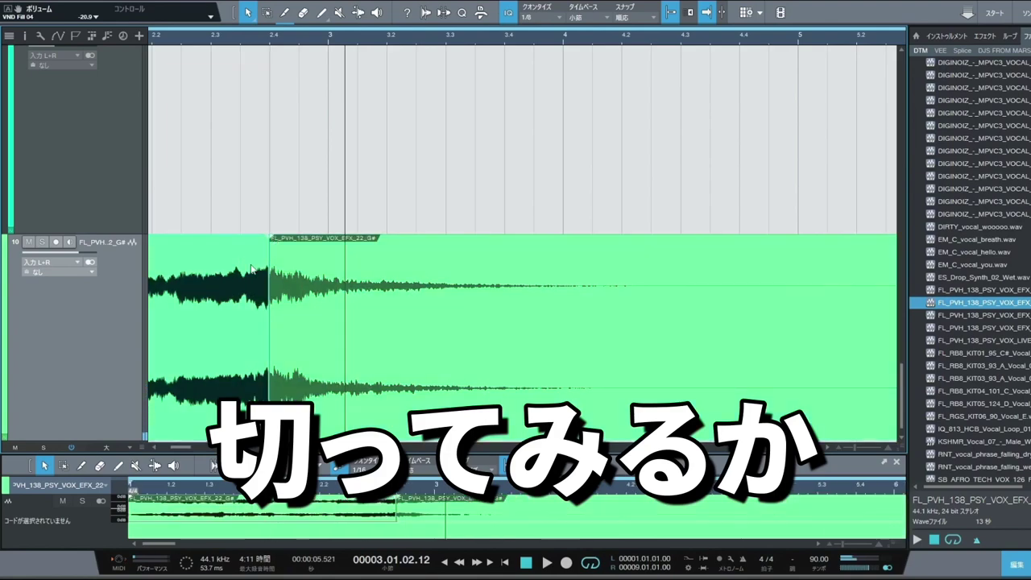
key("Delete")
Move the remaining vocal tail to the start of bar 1 and shorten it to one bar.
left_click_drag(365, 42, 752, 18)
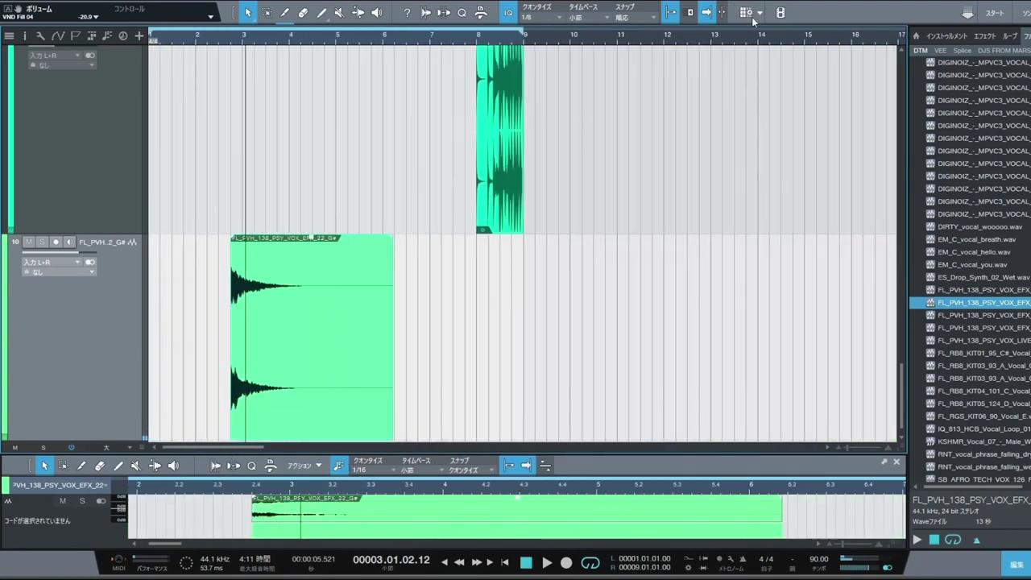
left_click_drag(332, 357, 237, 357)
Insert Waves Tune Real-Time Stereo on the psy vocal track and restrict its target notes to A in every octave.
scroll(974, 314, "down", 2)
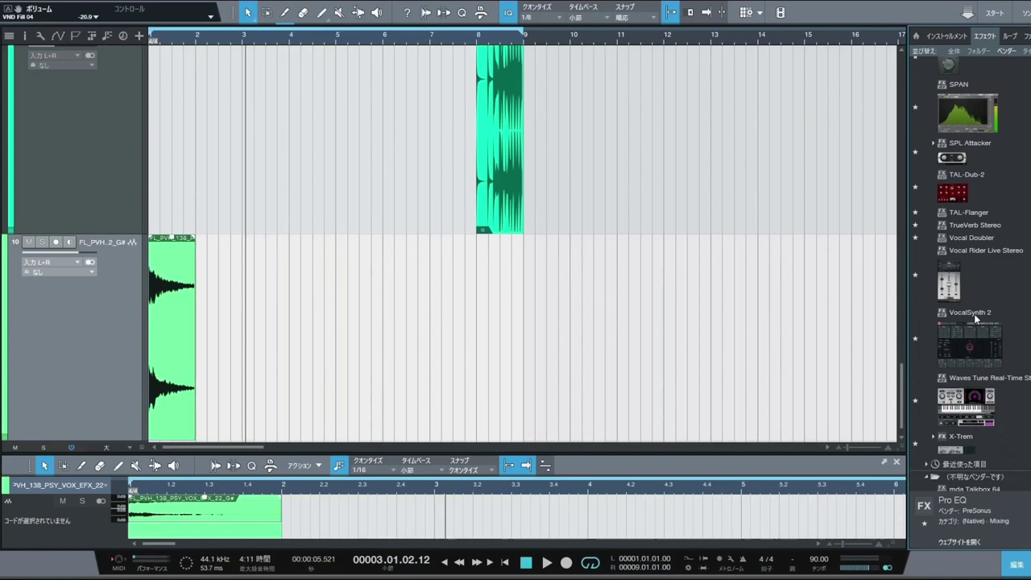
left_click_drag(971, 400, 82, 341)
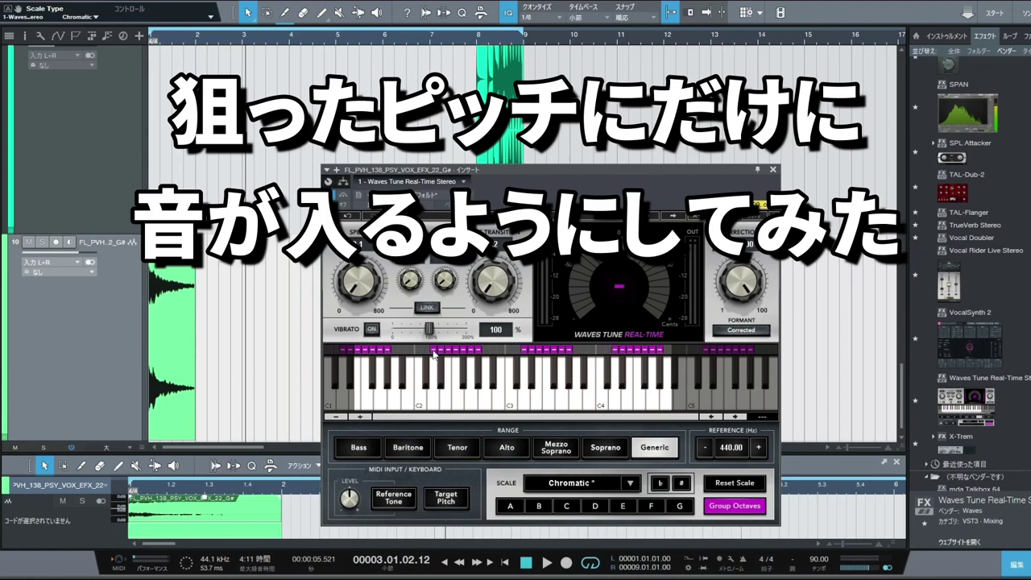
left_click(490, 349)
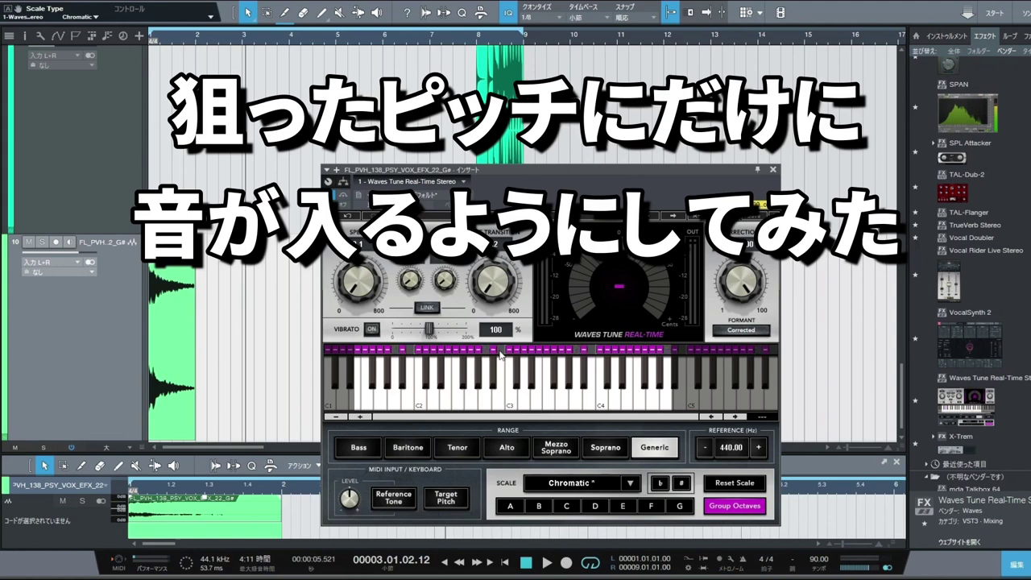
Play the song from bar 1 to check the vocal's tuned pitch, and close the Waves Tune window.
key("space")
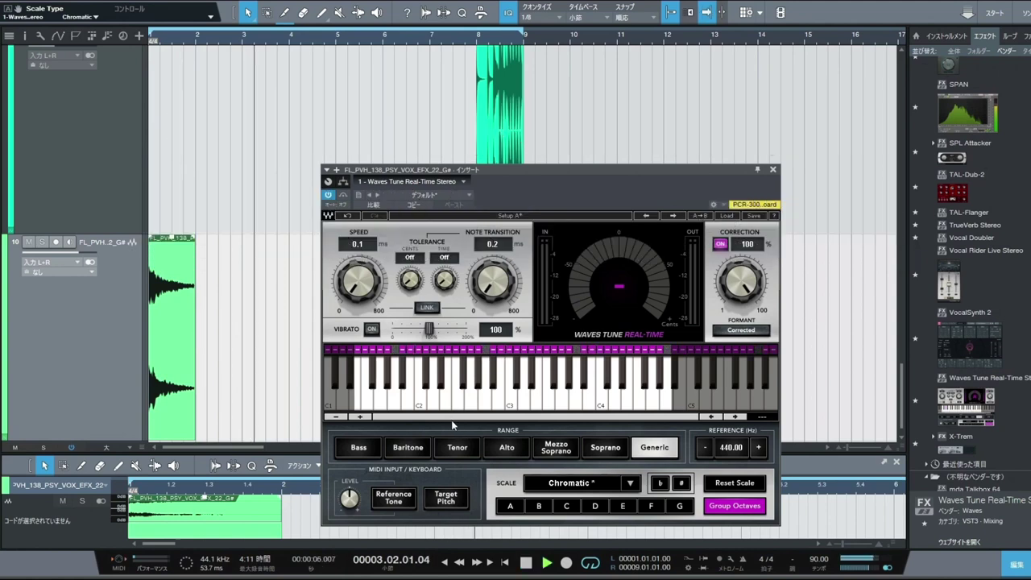
key("space")
left_click(445, 561)
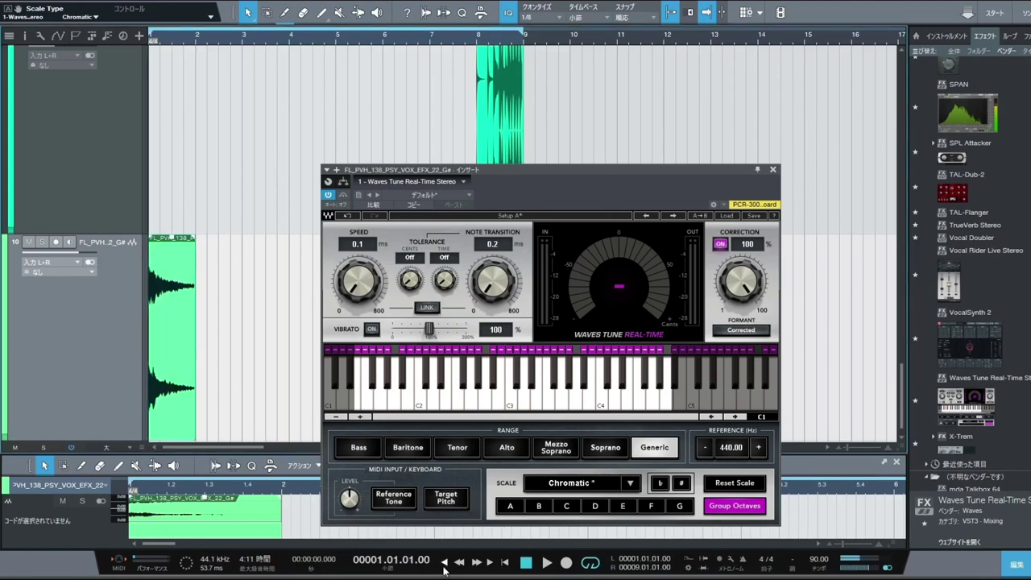
key("space")
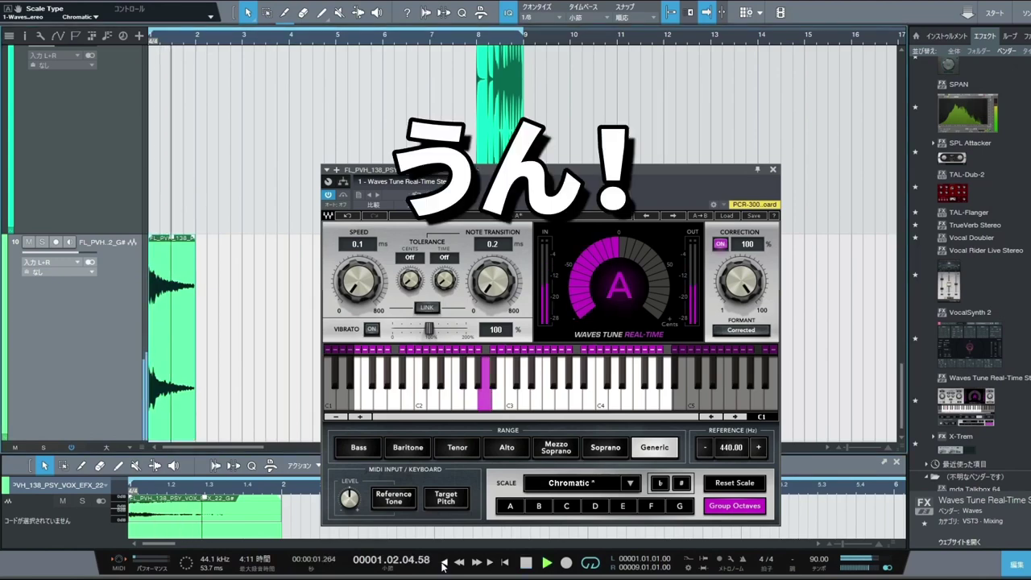
left_click(773, 170)
Change the psy vocal track's color to pink.
scroll(355, 258, "down", 4)
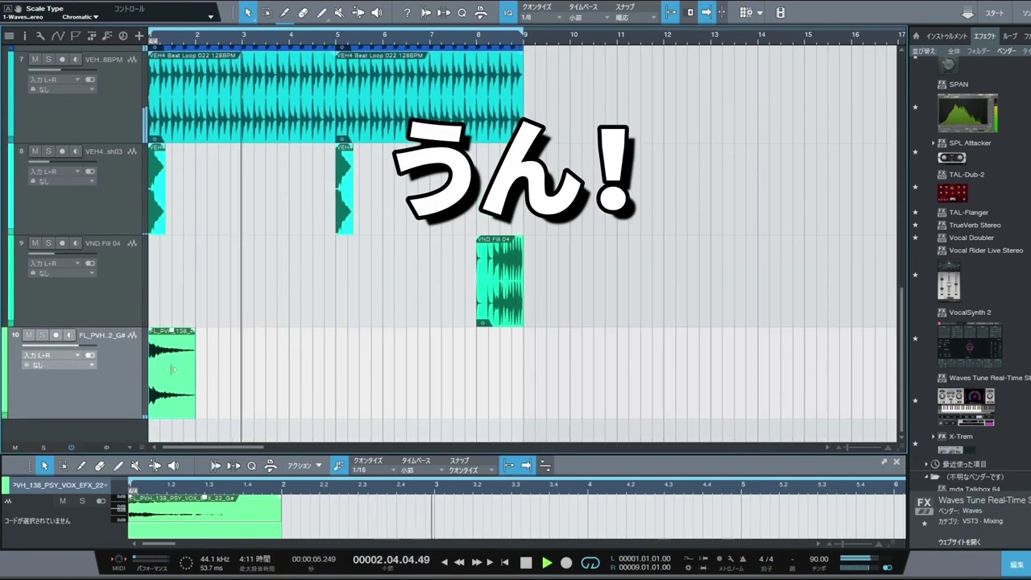
left_click(4, 339)
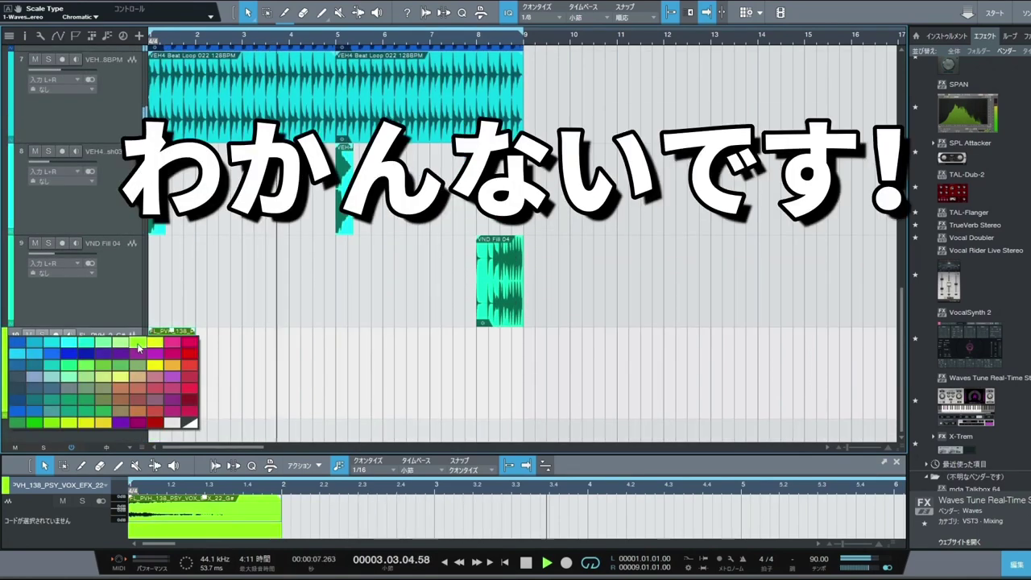
left_click(171, 344)
Repeat the one-bar psy vocal clip so that it fills all eight bars.
left_click_drag(171, 360, 258, 367)
left_click_drag(257, 367, 360, 365)
left_click_drag(361, 365, 494, 372)
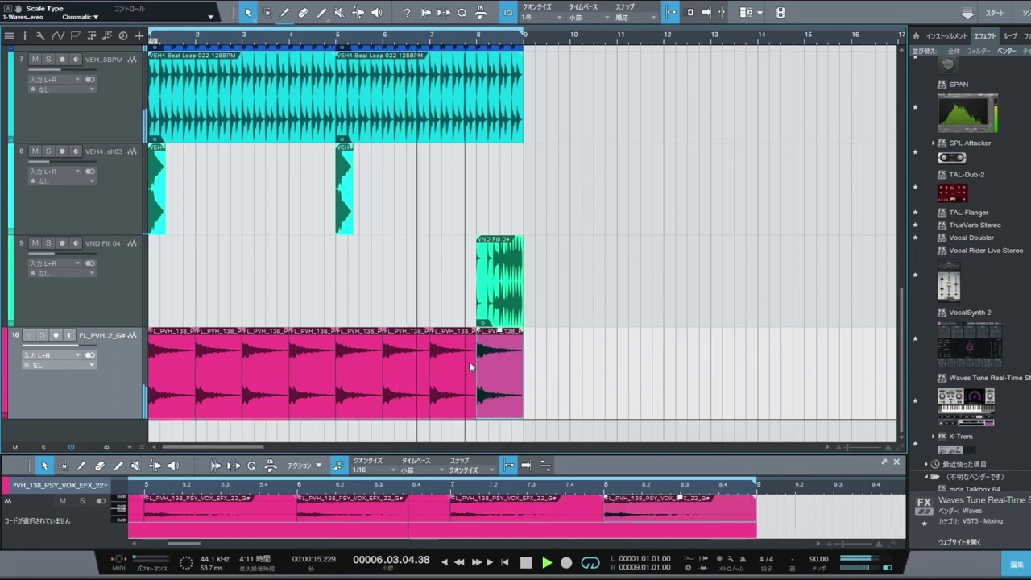
Load the Arena preset in the psy vocal's Room Reverb and lower its Dry/Wet mix.
scroll(492, 367, "up", 2)
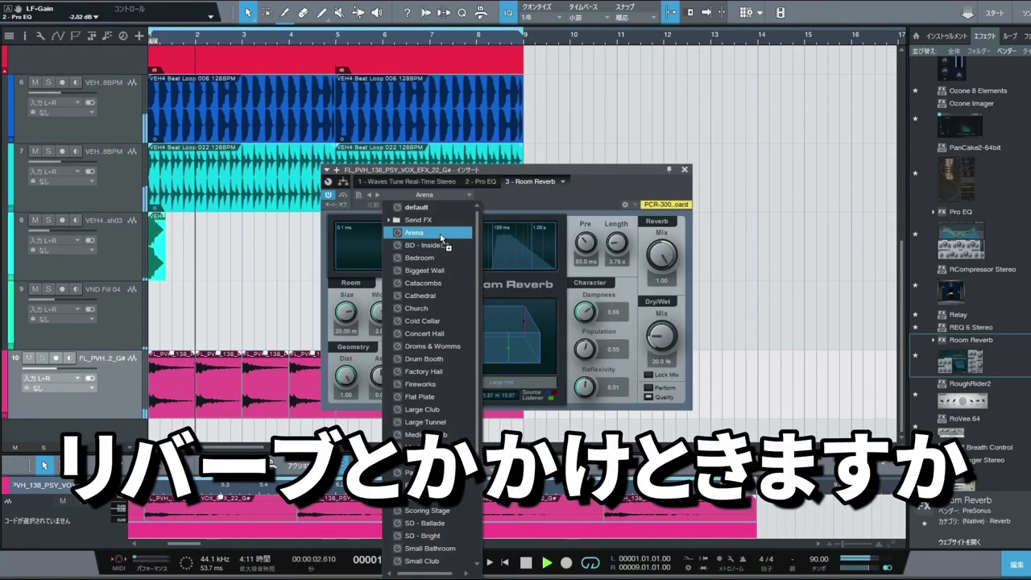
left_click(435, 233)
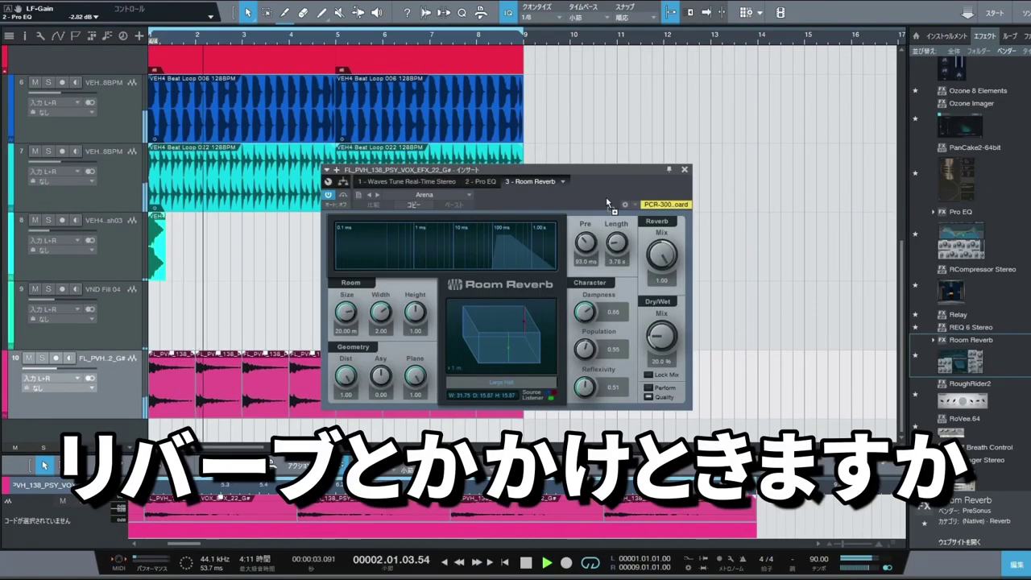
left_click_drag(656, 319, 659, 339)
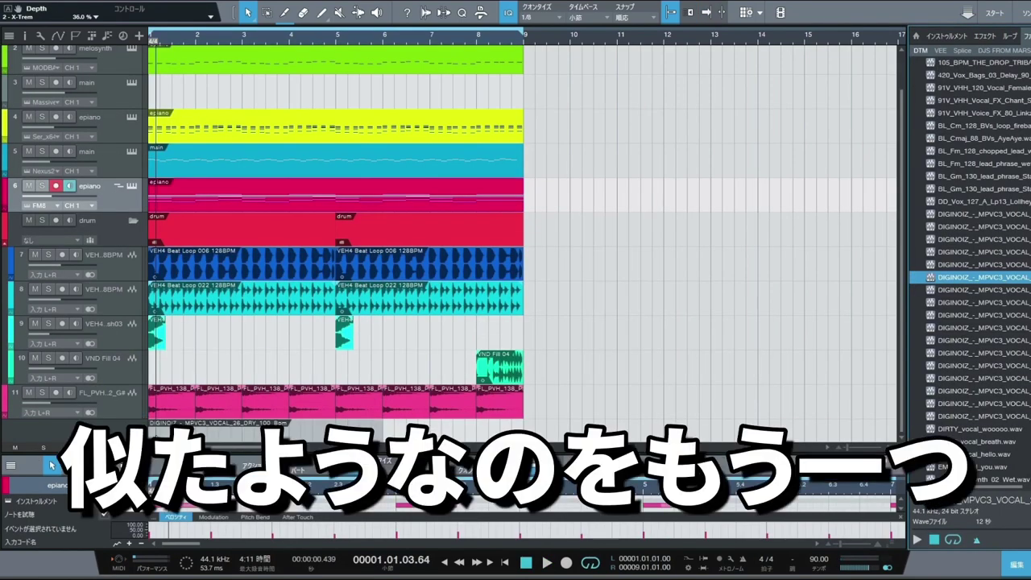
Place DIGINOIZ_-_MPVC3_VOCAL_26_DRY_100_Bpm on a new track from beat 1.3 and repeat it up to the end of bar 8.
left_click_drag(166, 431, 214, 402)
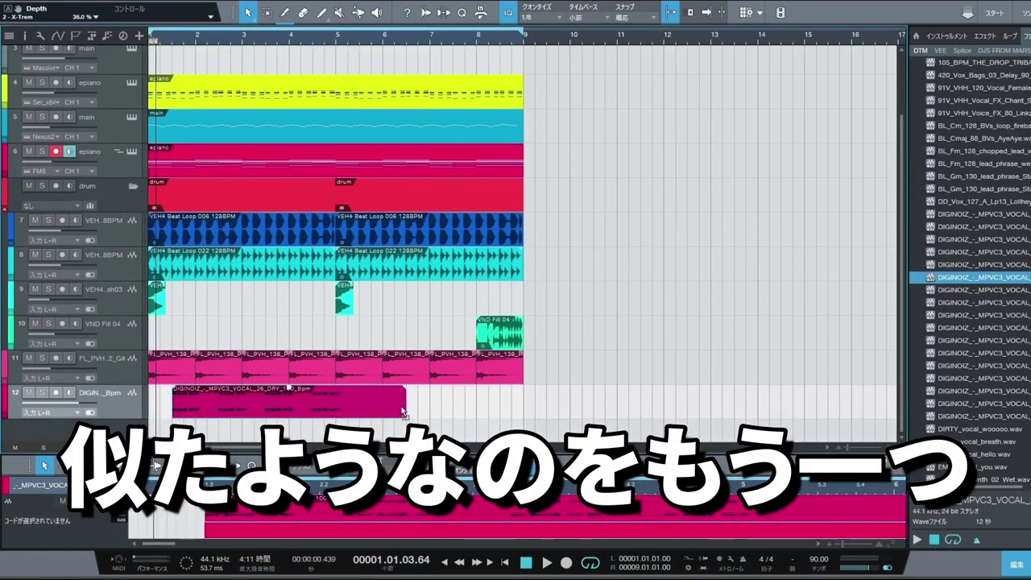
left_click_drag(401, 408, 494, 399)
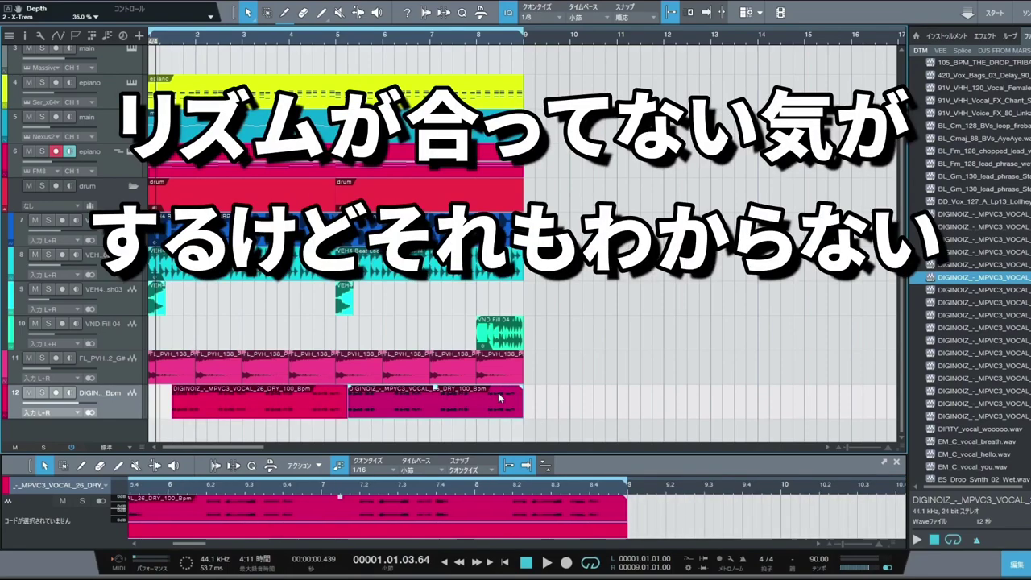
Insert Waves Tune Real-Time Stereo on the DIGINOIZ vocal track and lower the track's volume to about -9.7 dB.
scroll(577, 339, "up", 1)
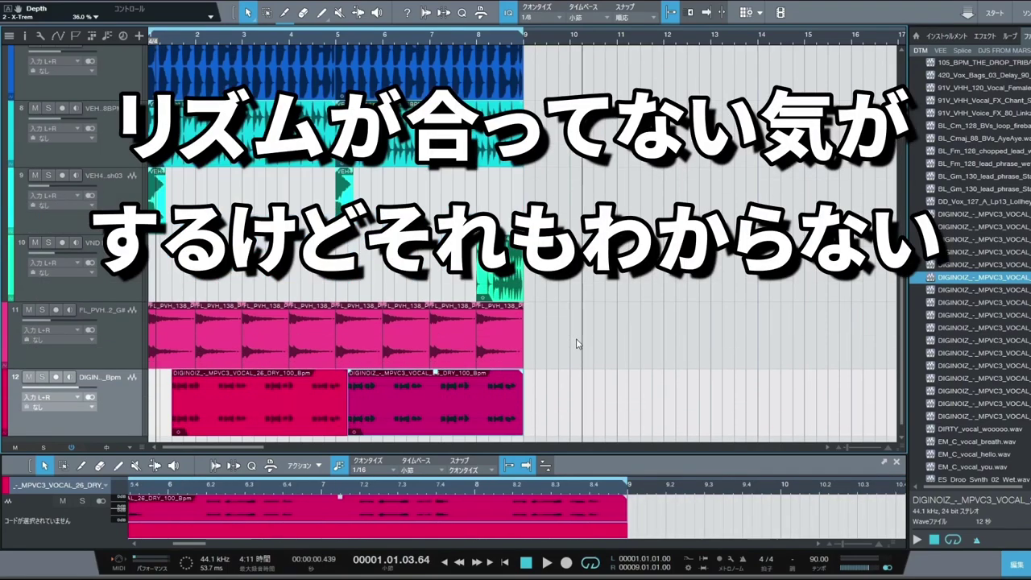
scroll(577, 339, "down", 1)
key("F3")
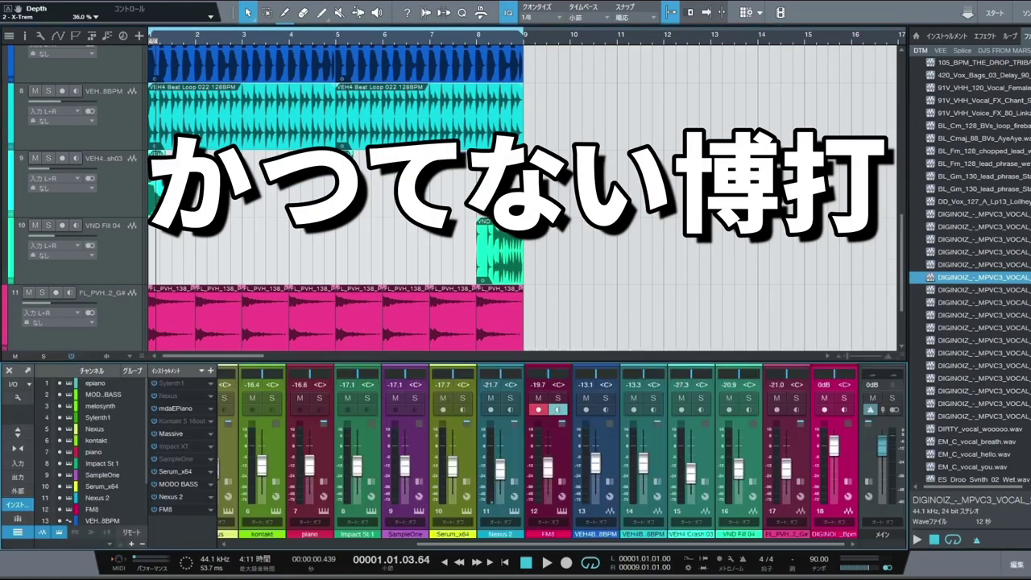
left_click(982, 35)
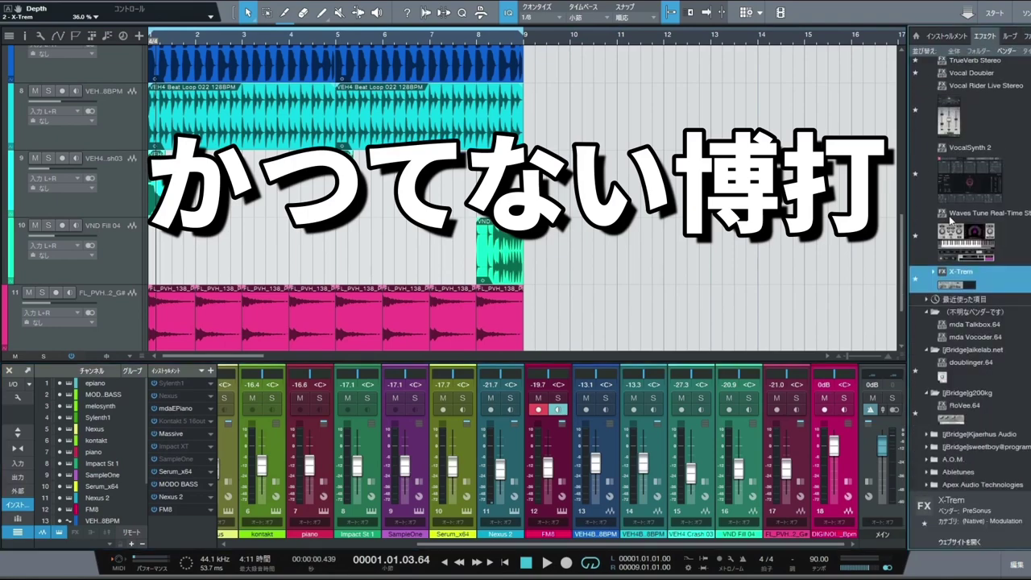
scroll(818, 271, "down", 3)
left_click_drag(967, 235, 150, 291)
left_click_drag(80, 284, 62, 284)
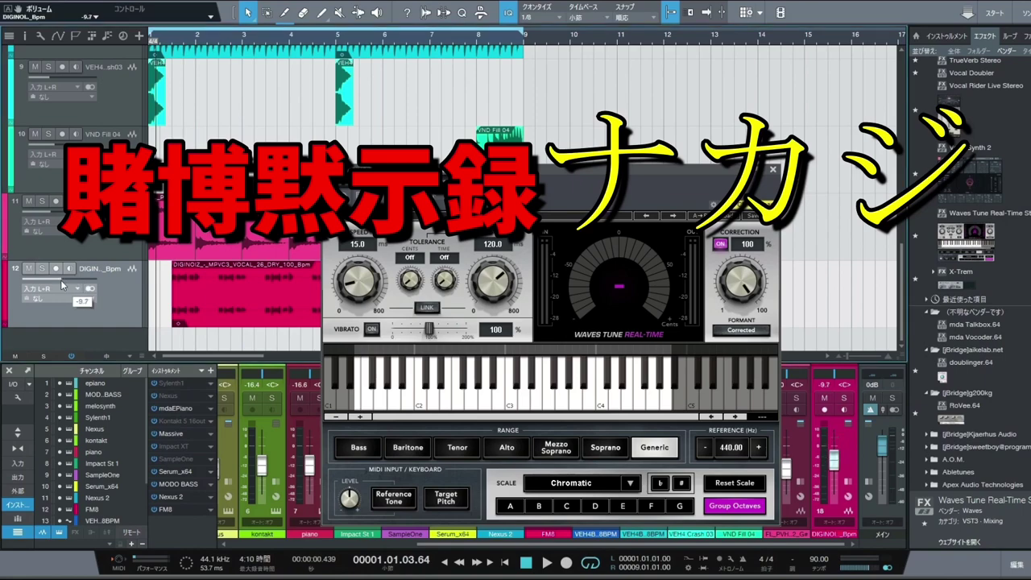
Set the Waves Tune Real-Time scale on the DIGINOIZ vocal to C Major while the track plays.
key("space")
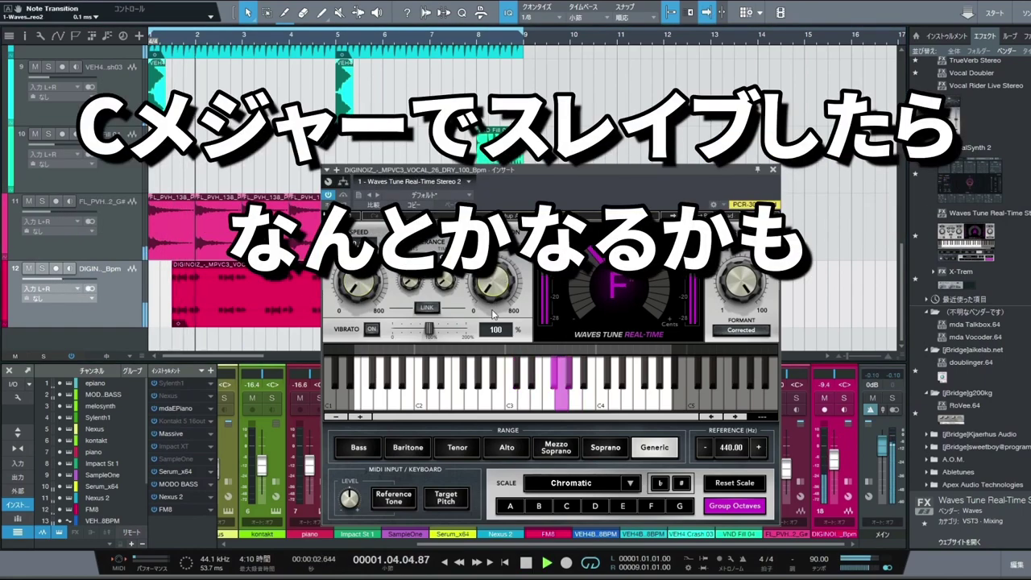
left_click(587, 486)
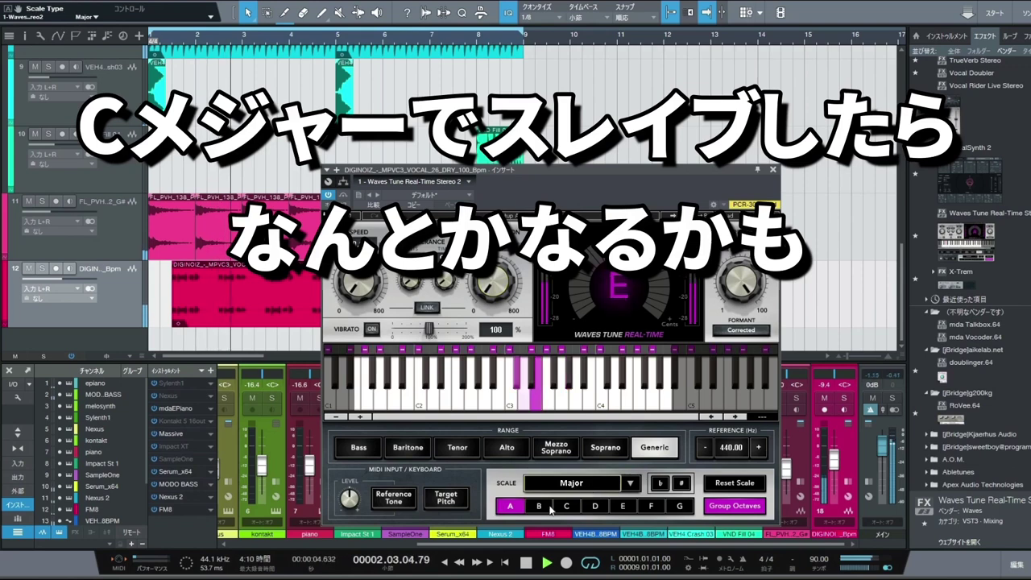
left_click(567, 506)
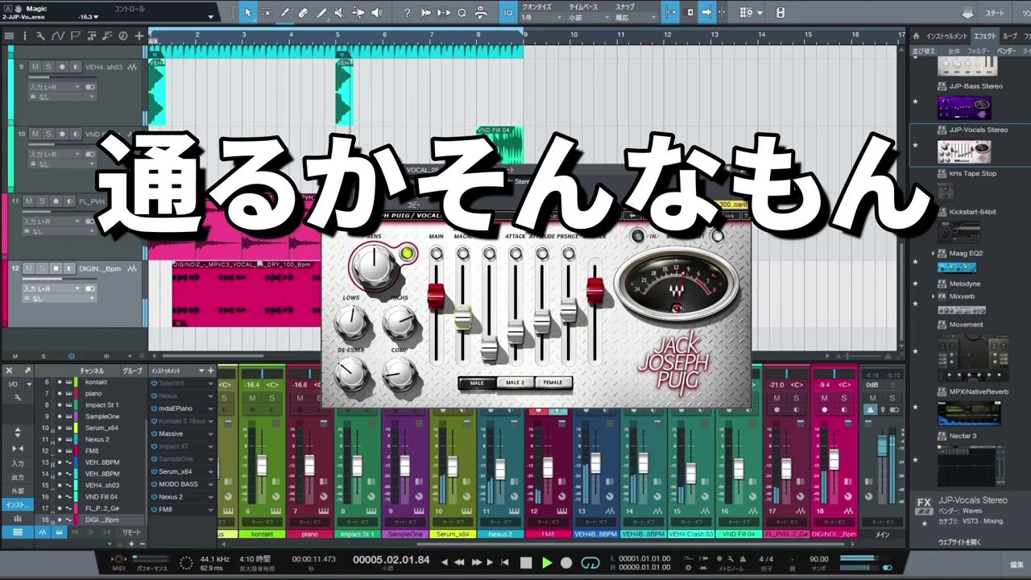
key("space")
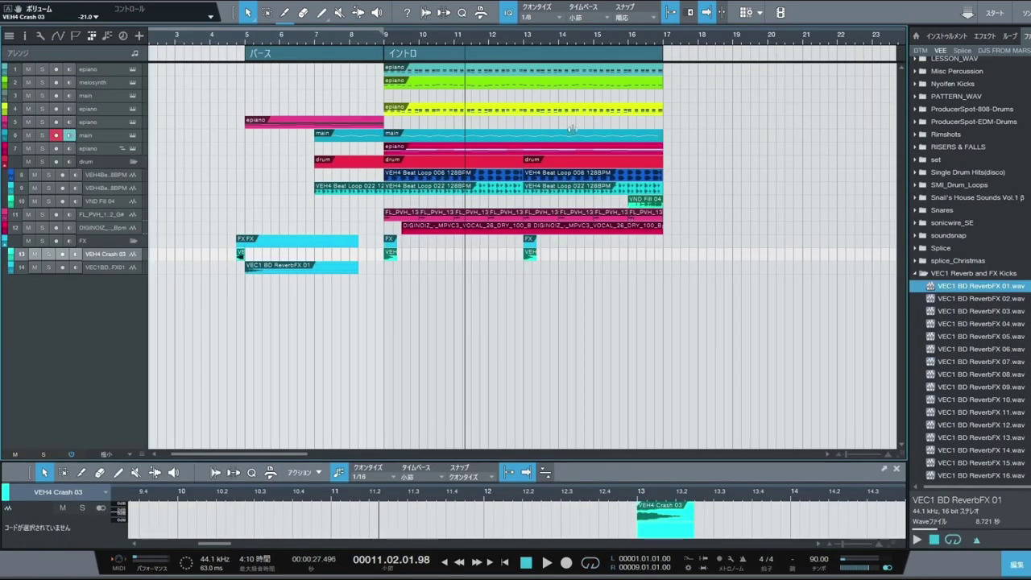
Set the song tempo to 110 BPM and return the playhead to the start.
left_click(525, 37)
left_click_drag(539, 36, 511, 28)
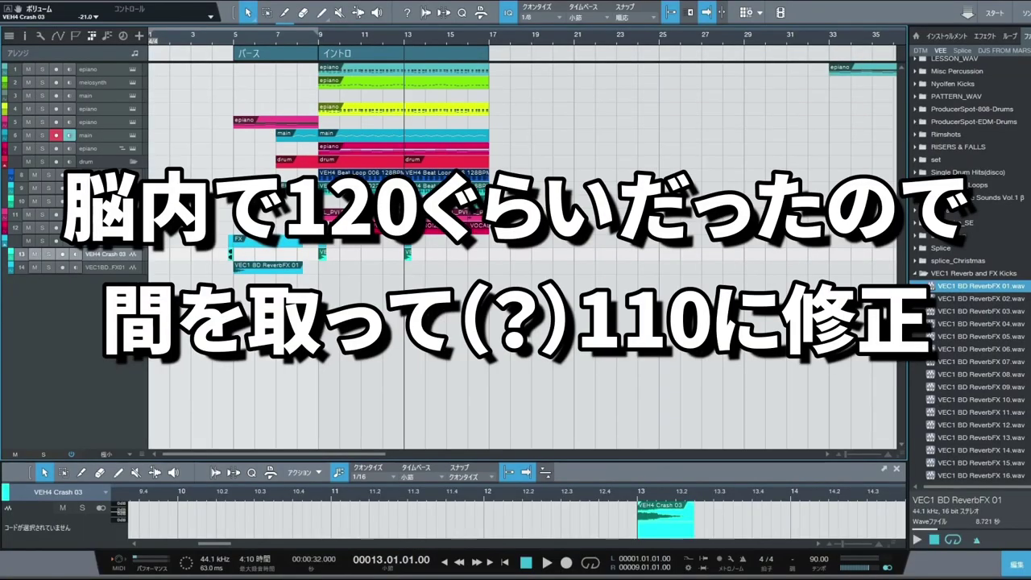
left_click(816, 554)
key("BackSpace")
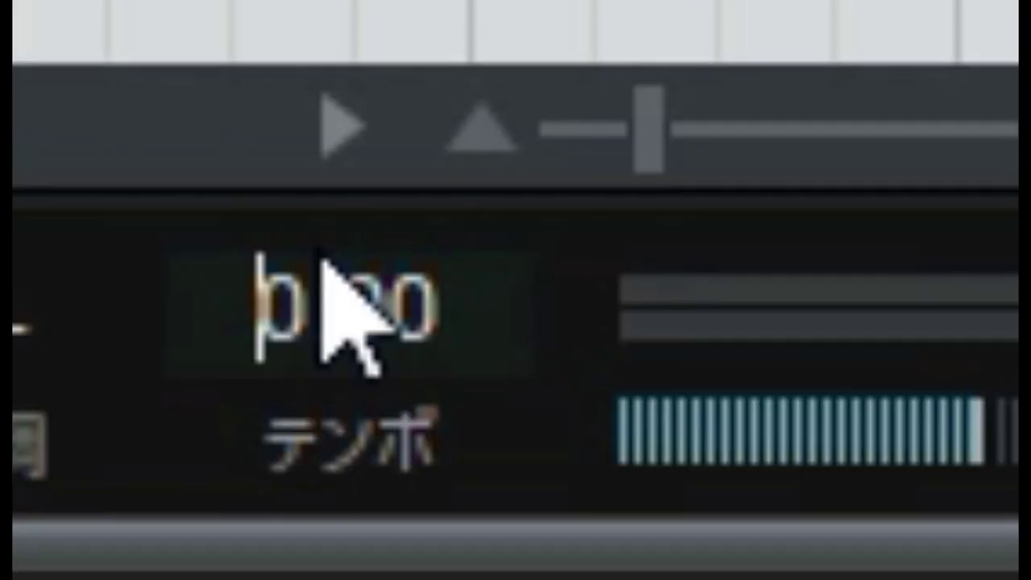
type("11")
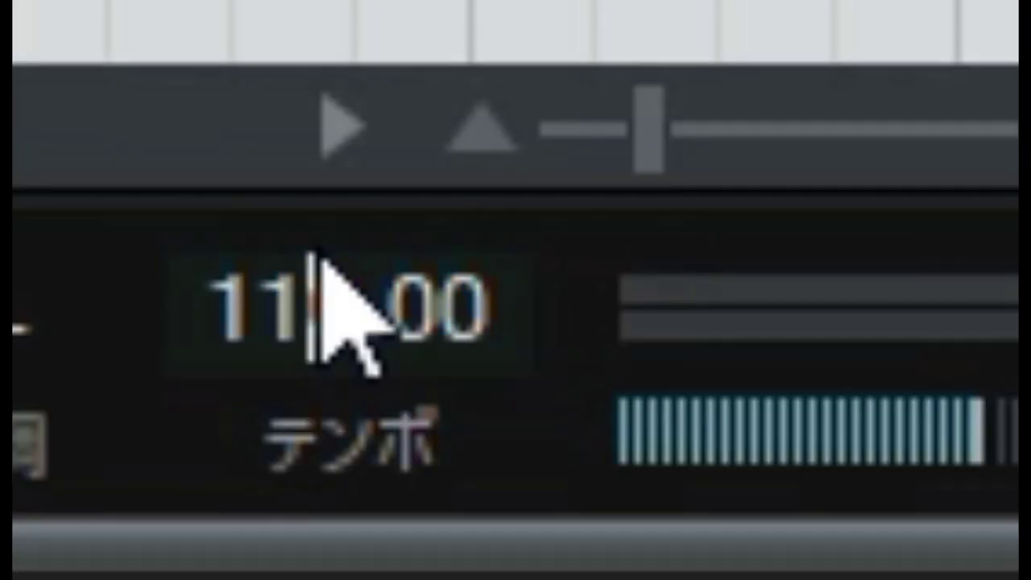
key("Delete")
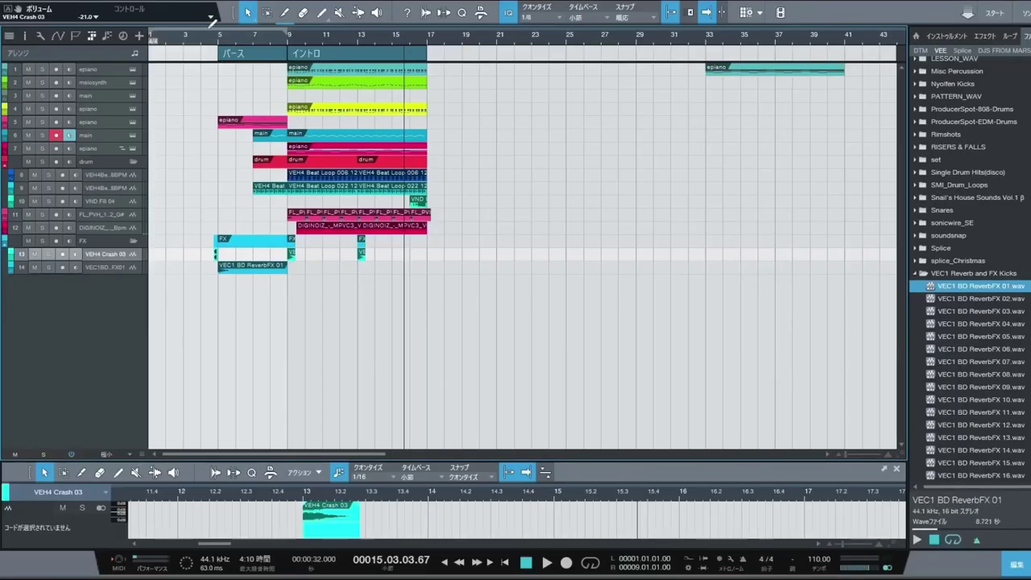
key("Home")
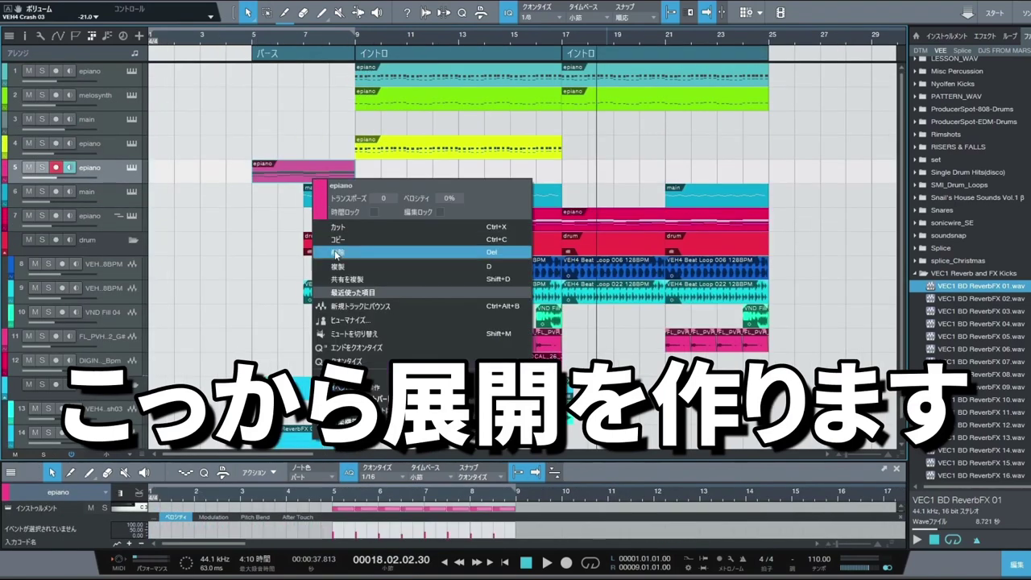
Bounce the epiano part at bars 5 to 9 to a new audio track and enlarge the track lanes.
left_click(345, 306)
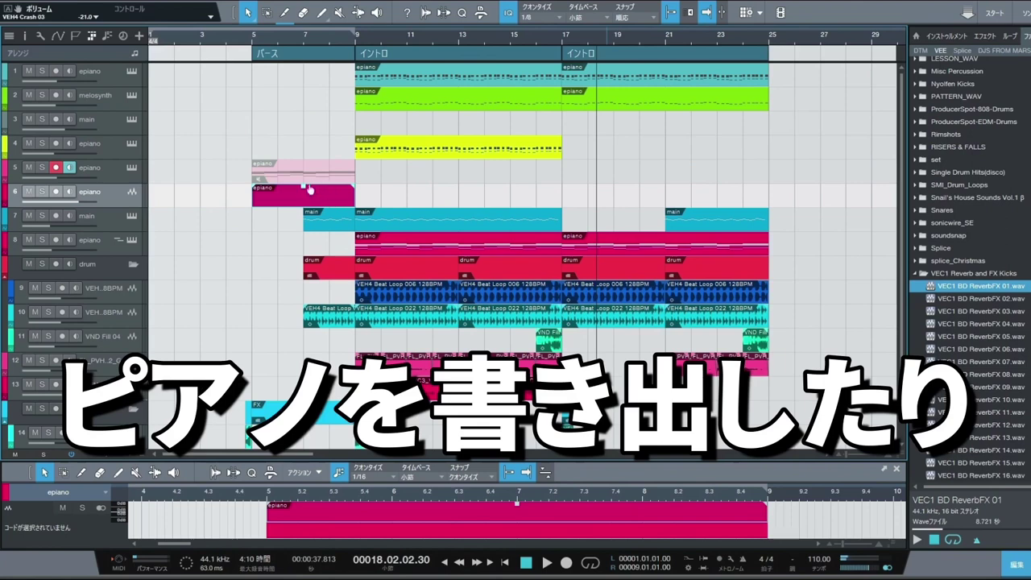
left_click_drag(106, 207, 108, 297)
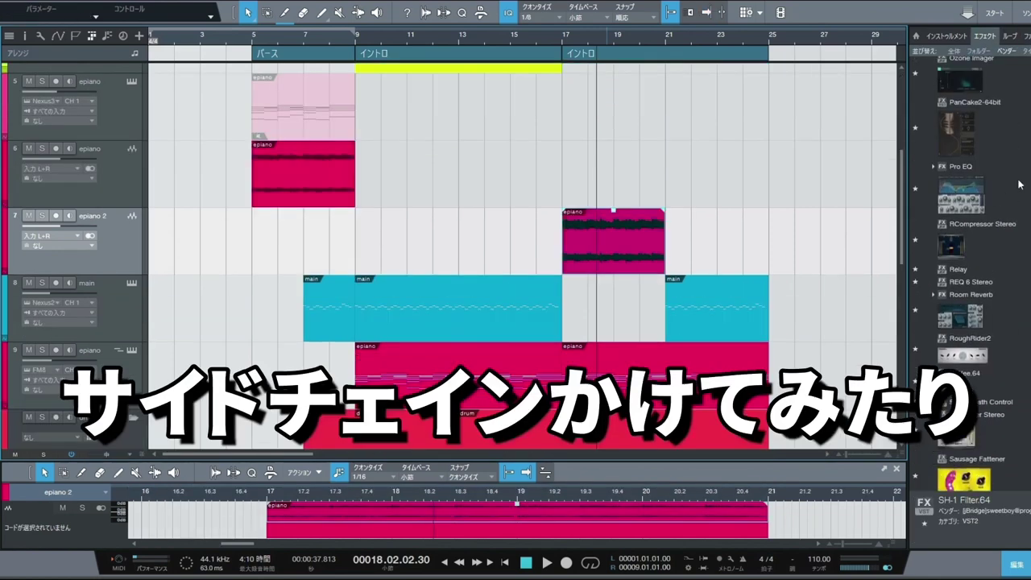
Insert Pro EQ on the epiano 2 track with a high cut at about 1.74 kHz and play from bar 17.
left_click_drag(992, 195, 117, 226)
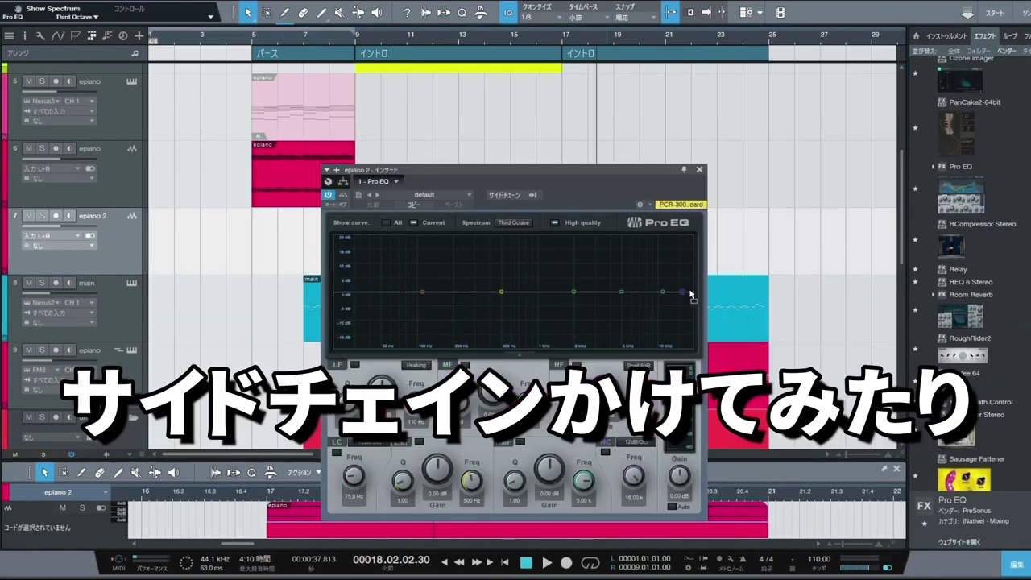
left_click_drag(690, 296, 559, 292)
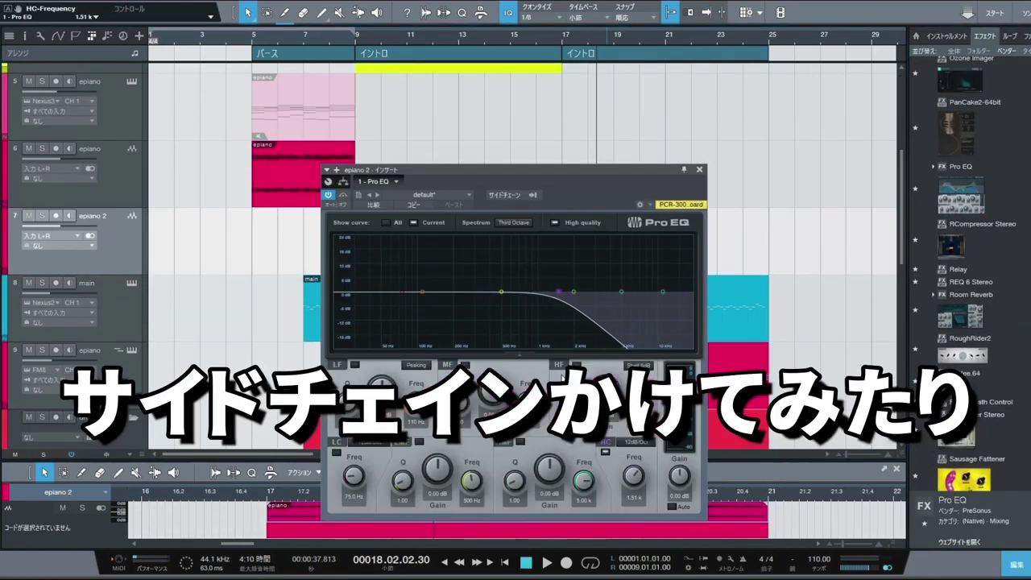
left_click(557, 40)
key("space")
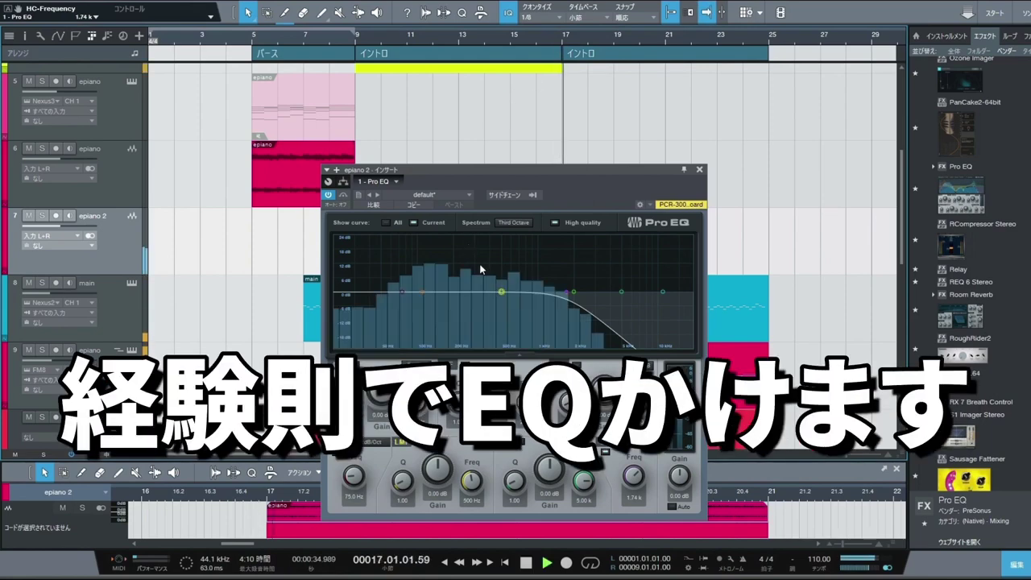
Shape epiano 2 in Pro EQ with a 2.35 dB boost at 390 Hz, a high cut at 851 Hz and a low cut at 62.1 Hz.
left_click_drag(501, 291, 489, 287)
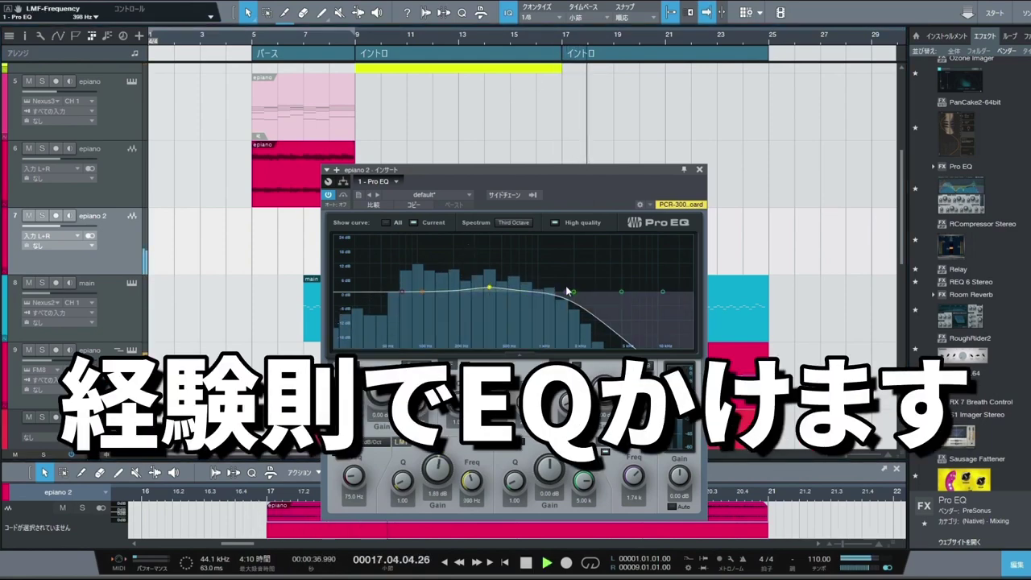
left_click_drag(566, 291, 489, 286)
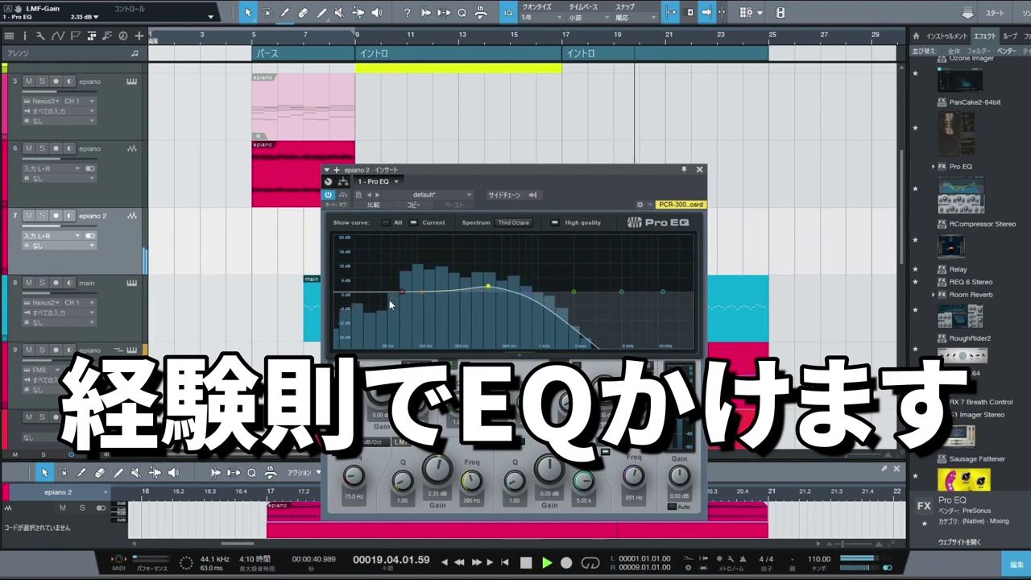
left_click_drag(402, 293, 394, 300)
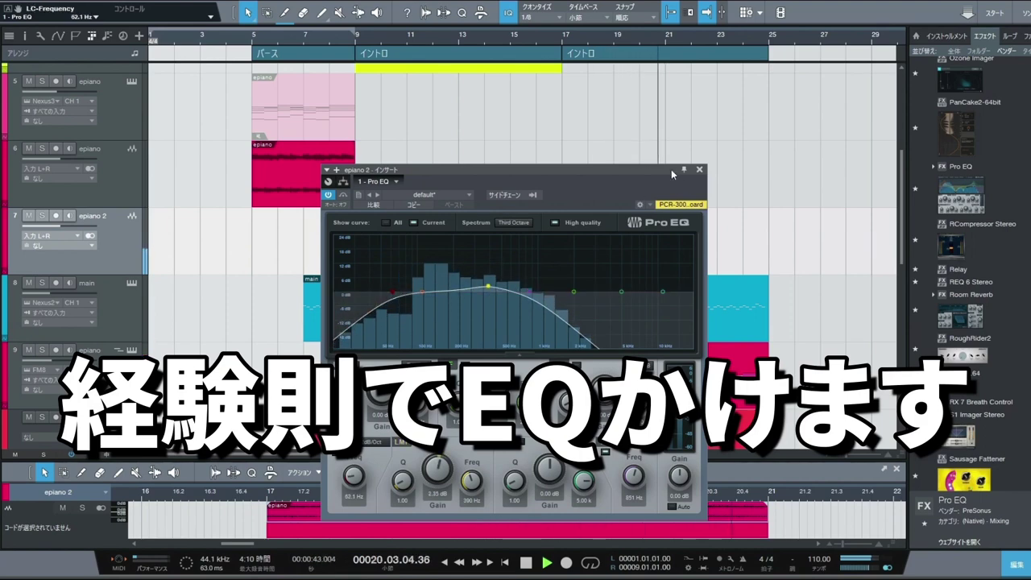
left_click(700, 170)
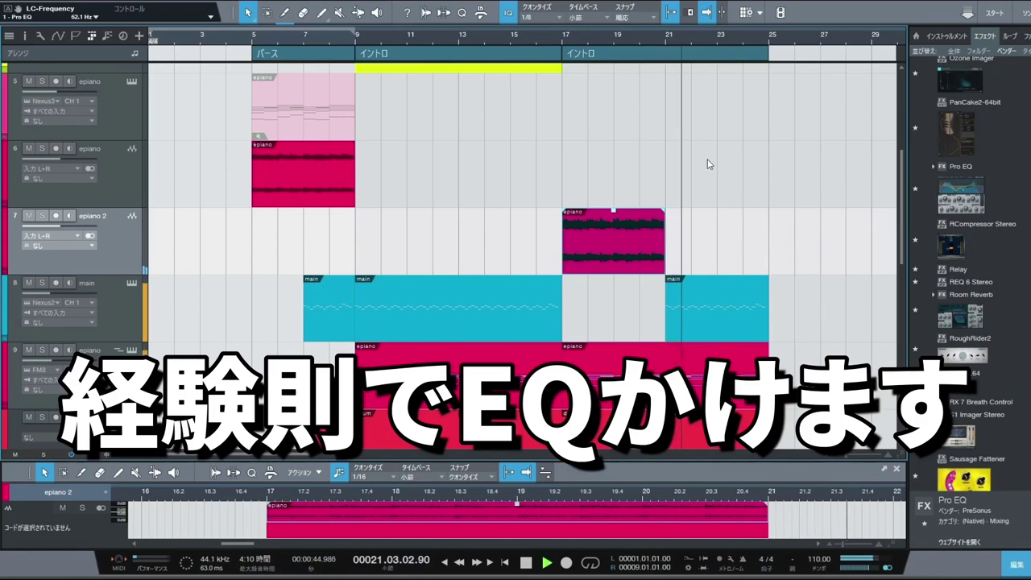
Stop playback and copy the epiano 2 audio clip so that it continues from bar 21.
key("space")
left_click_drag(631, 233, 722, 234)
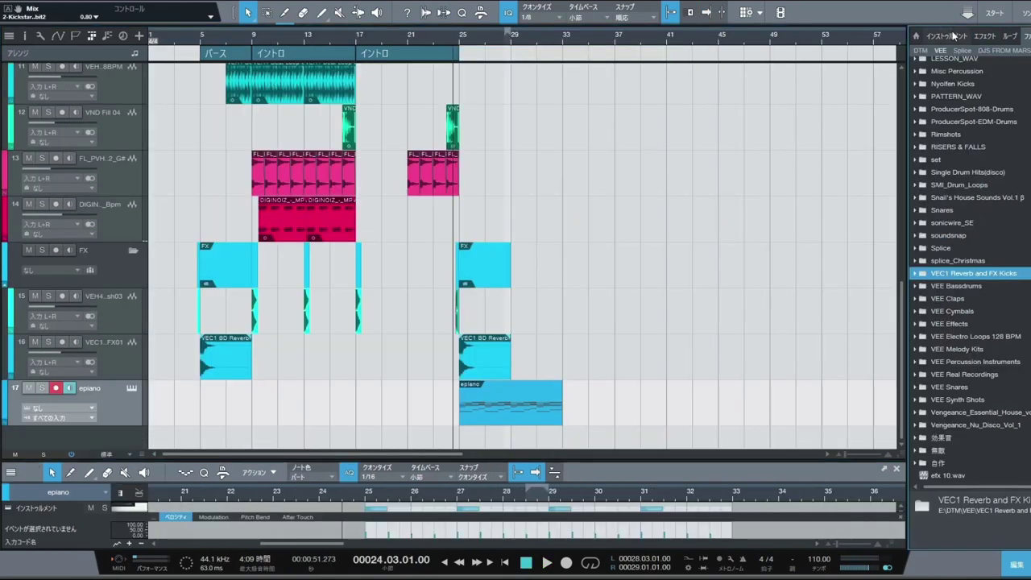
Load Serum_x64 as the instrument of the epiano track 17 and open its preset list.
left_click(953, 35)
scroll(955, 205, "down", 4)
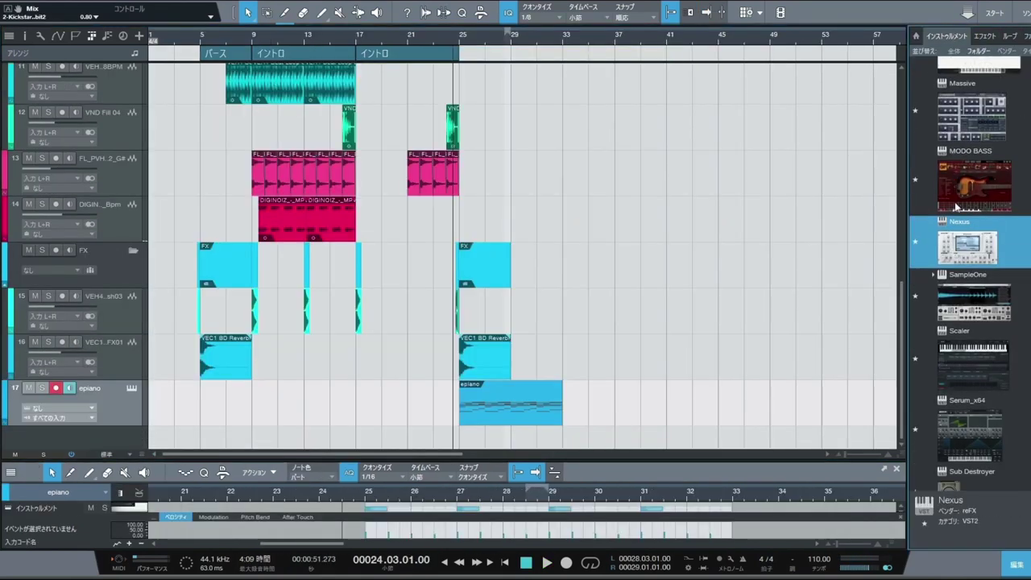
left_click_drag(957, 308, 55, 401)
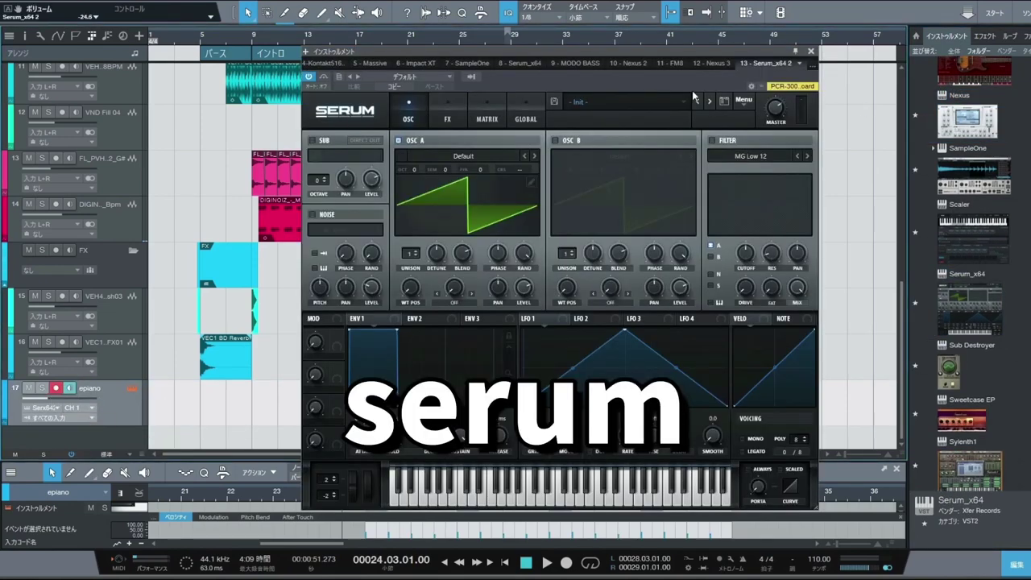
left_click(694, 96)
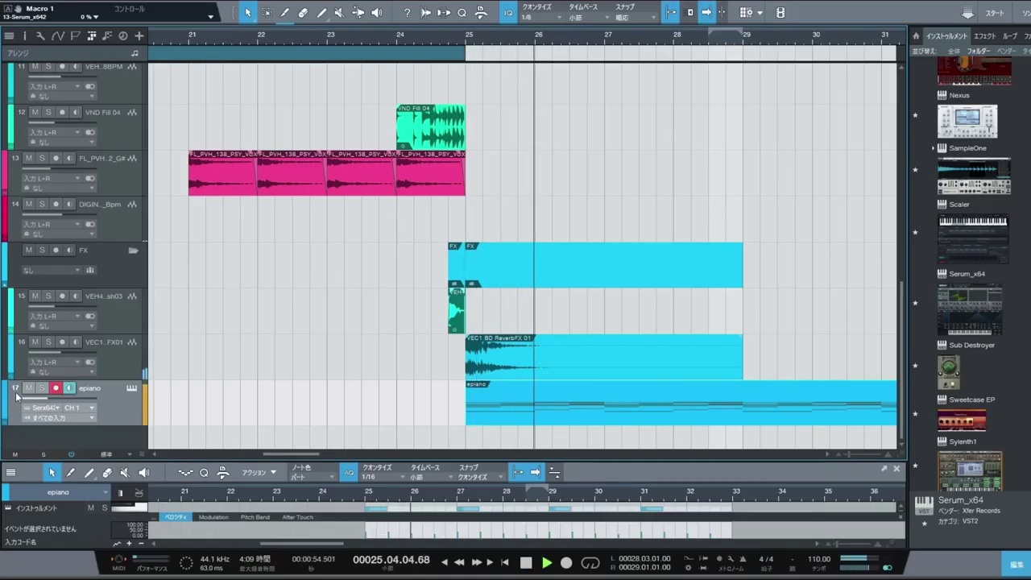
Insert Pro EQ on the Serum track with a low cut at 69.3 Hz and a slight low-mid band boost at 3.19 kHz.
left_click(985, 35)
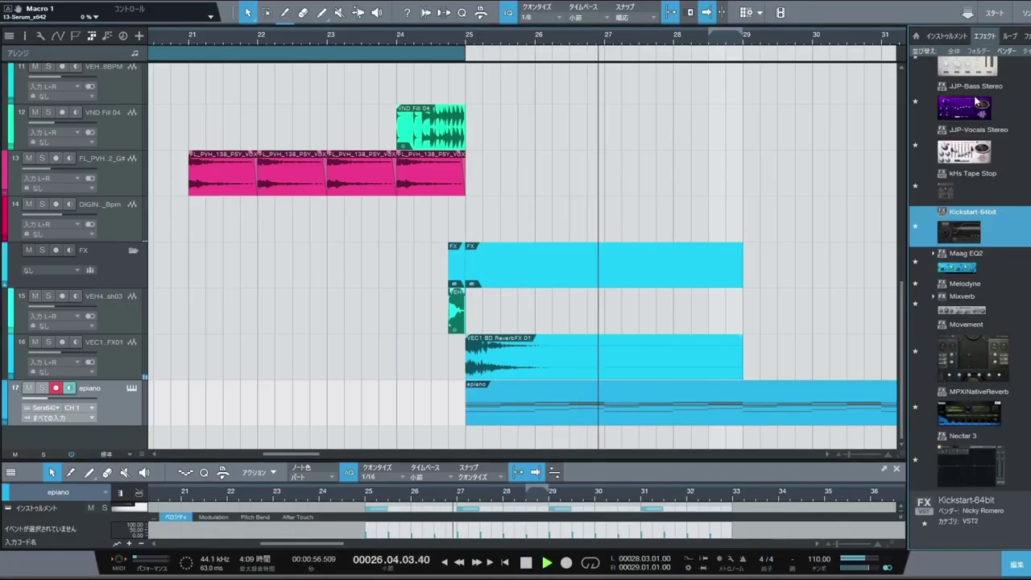
scroll(985, 227, "down", 1)
scroll(984, 227, "down", 5)
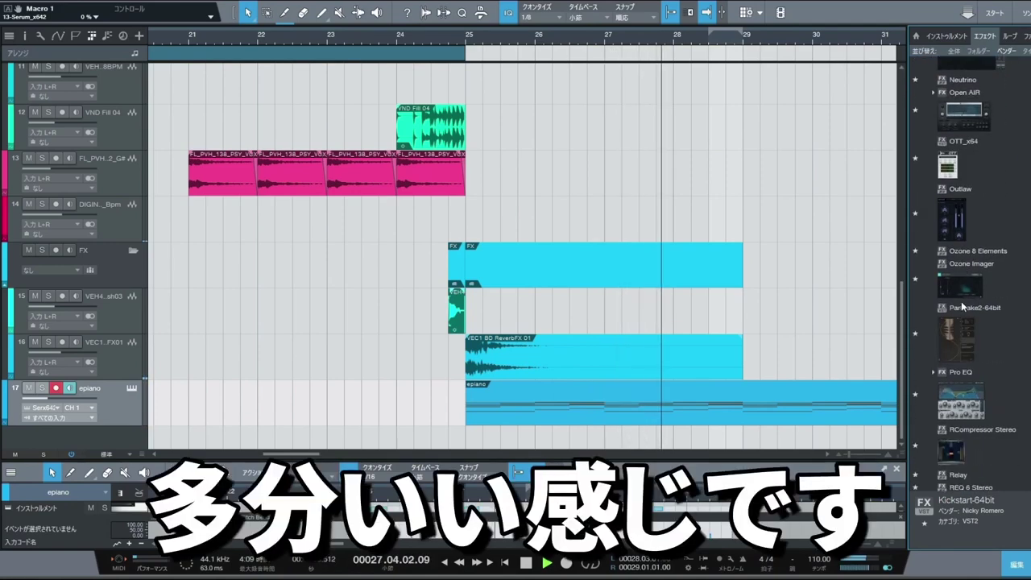
left_click_drag(961, 373, 64, 403)
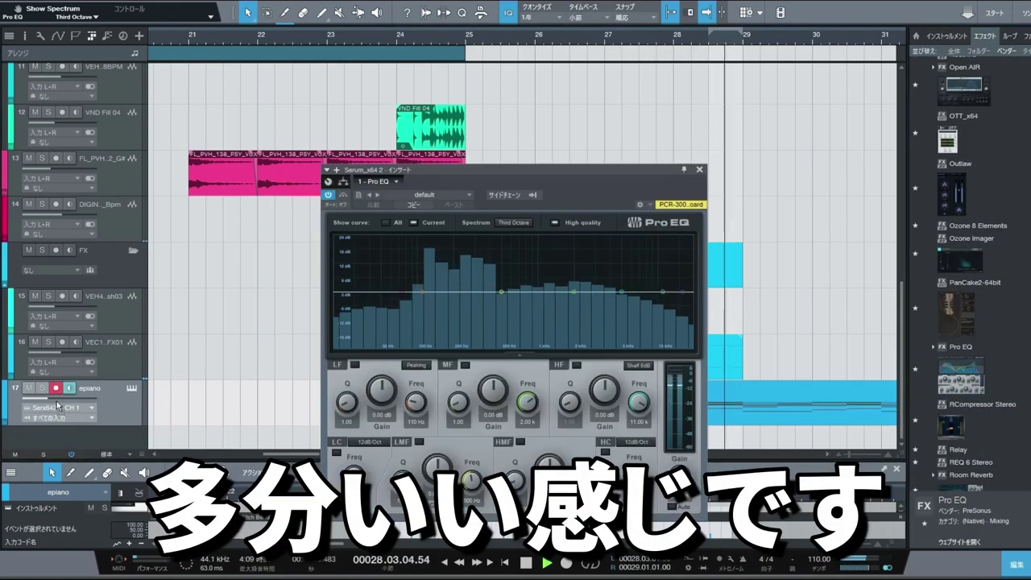
mouse_move(410, 290)
left_mouse_down()
mouse_move(382, 296)
mouse_move(398, 294)
left_mouse_up()
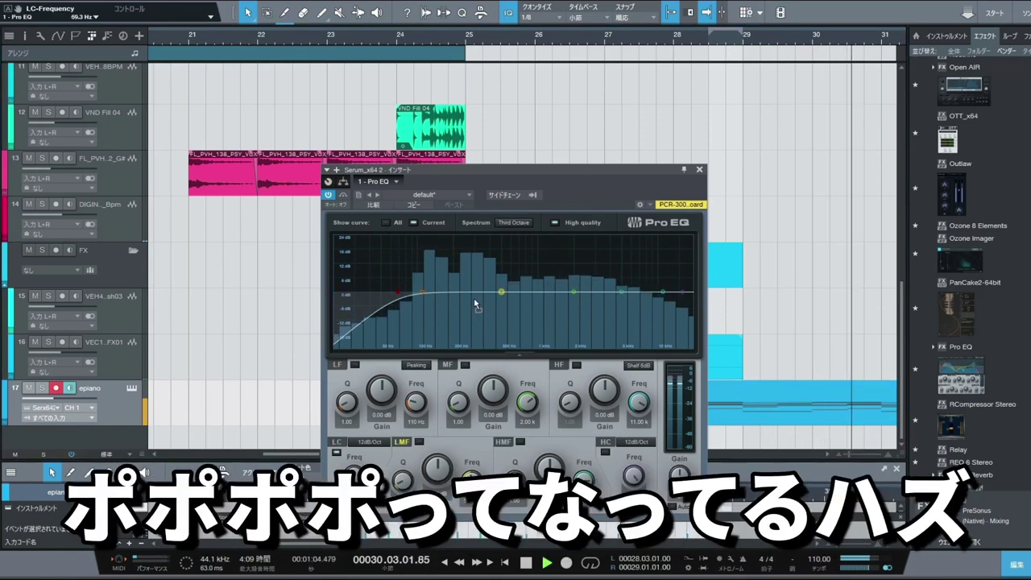
left_click_drag(506, 295, 598, 288)
Delete the last two chords in bar 24 of the first epiano track's part.
left_click_drag(416, 42, 407, 11)
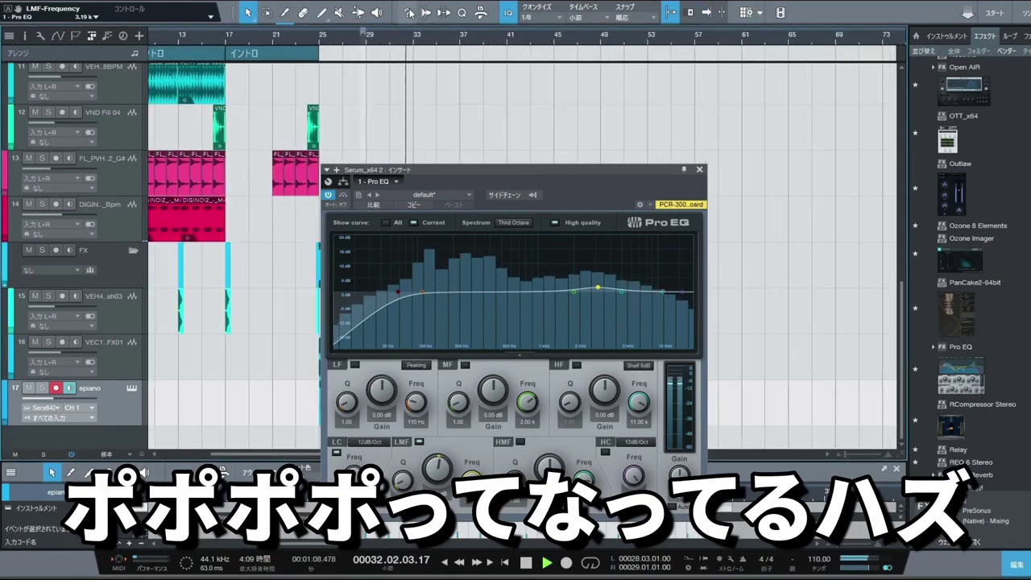
scroll(415, 74, "down", 5)
scroll(419, 73, "up", 5)
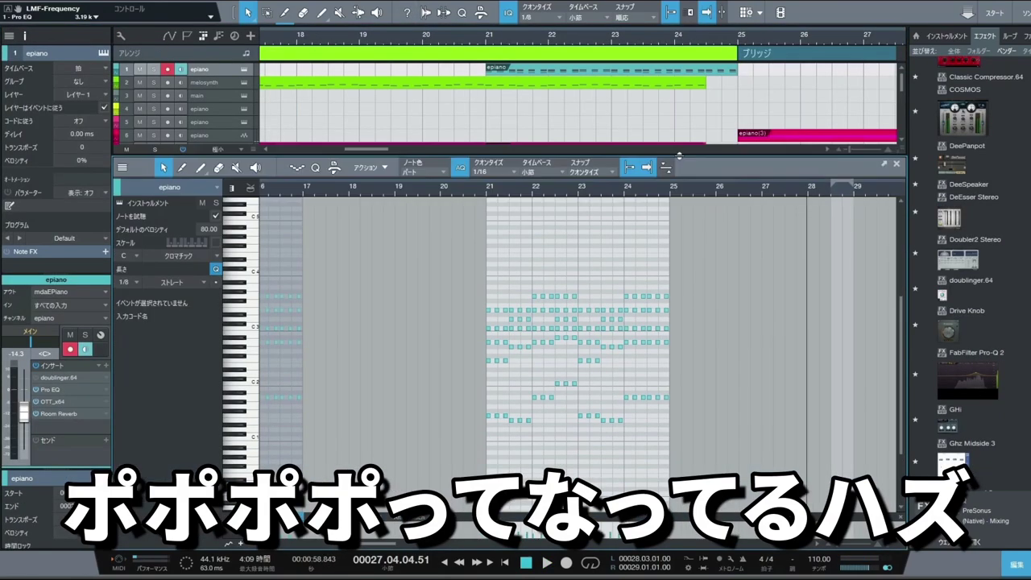
left_click_drag(665, 188, 673, 230)
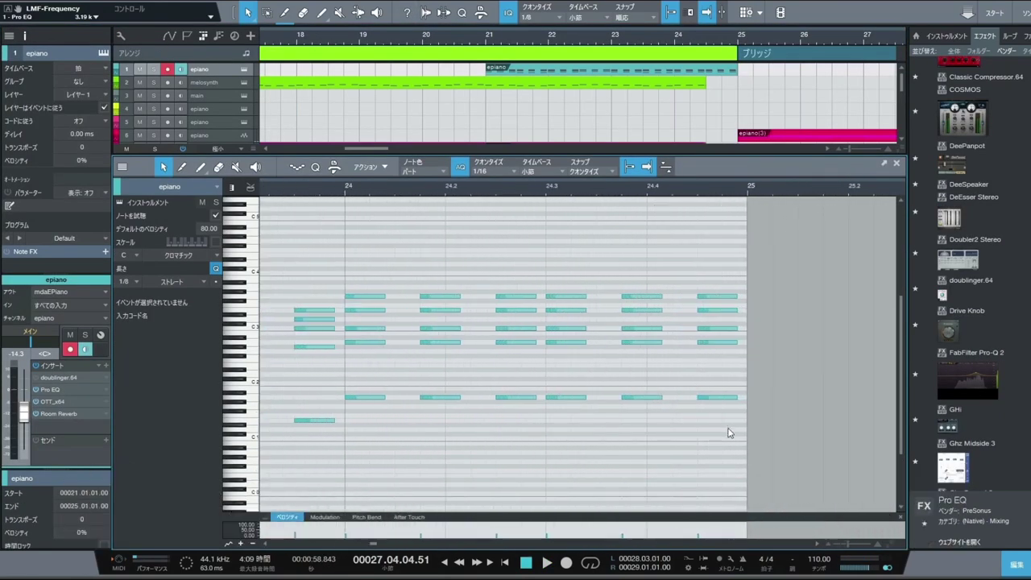
left_click_drag(732, 438, 623, 275)
key("Delete")
left_click_drag(647, 428, 573, 286)
left_click(589, 300)
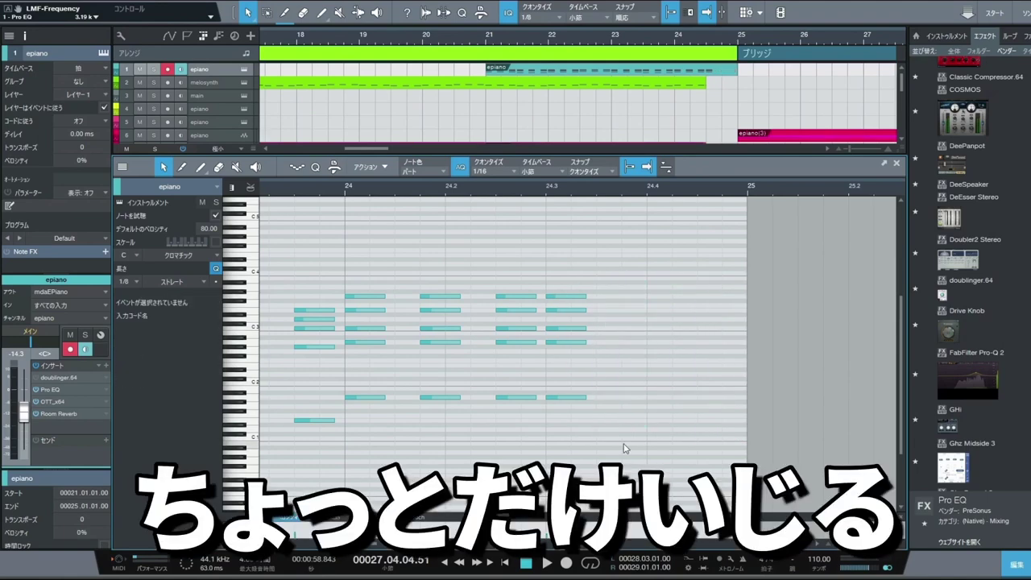
left_click_drag(625, 448, 747, 296)
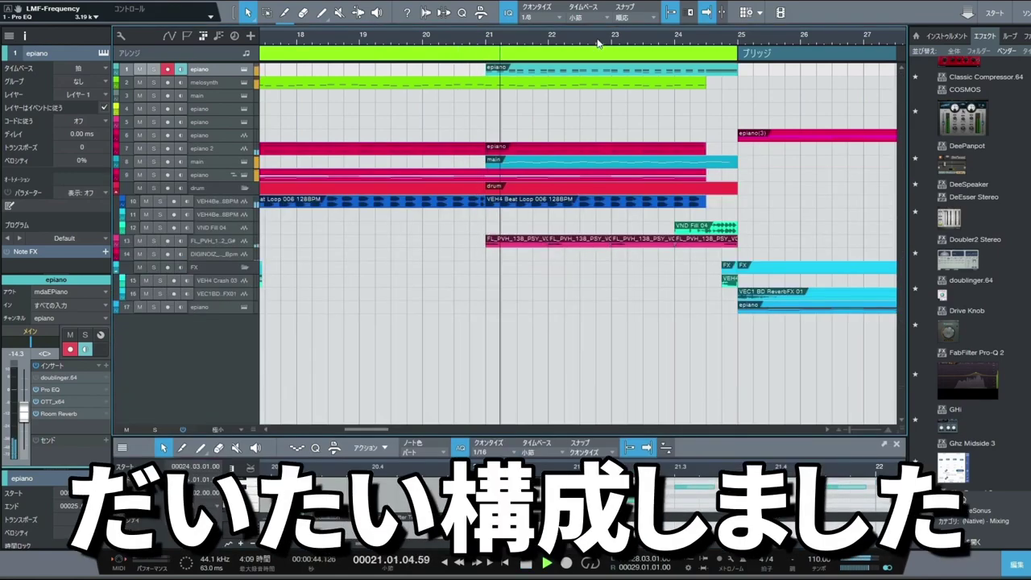
Draw a syncopated row of eighth-length C4 notes across bar 33 in the Nexus part.
left_click_drag(598, 44, 485, 9)
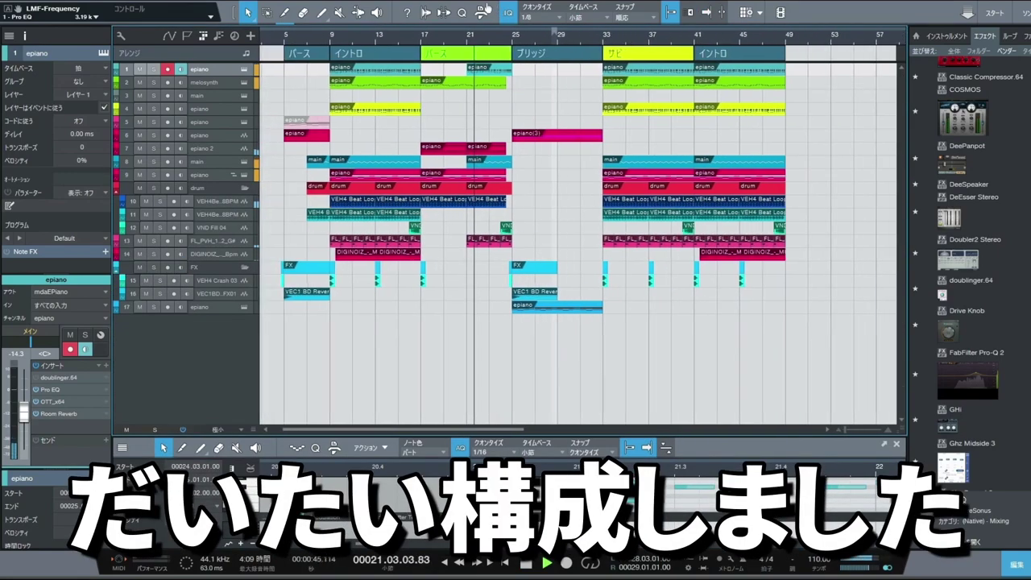
scroll(512, 91, "up", 3)
scroll(513, 91, "down", 3)
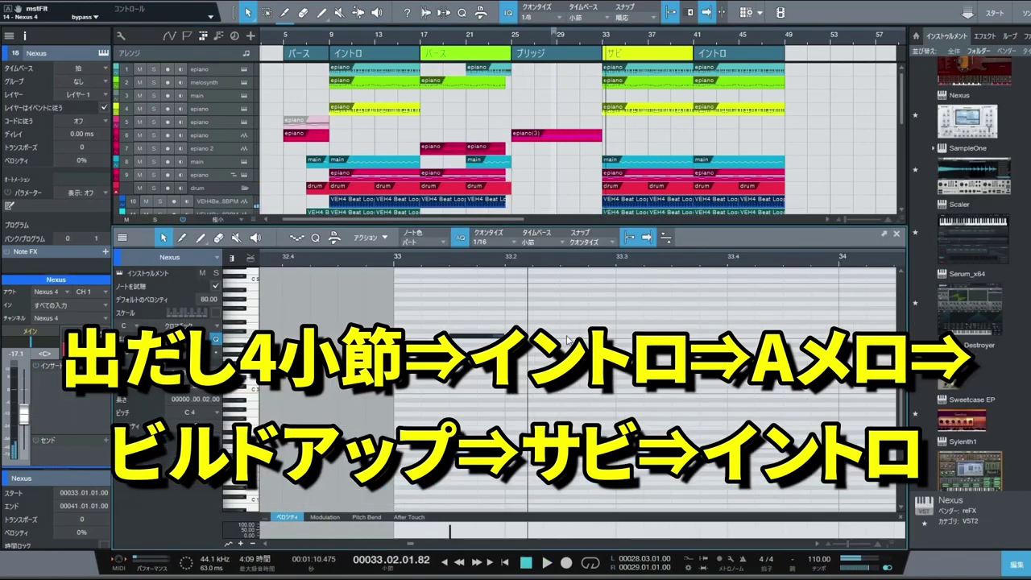
double_click(549, 337)
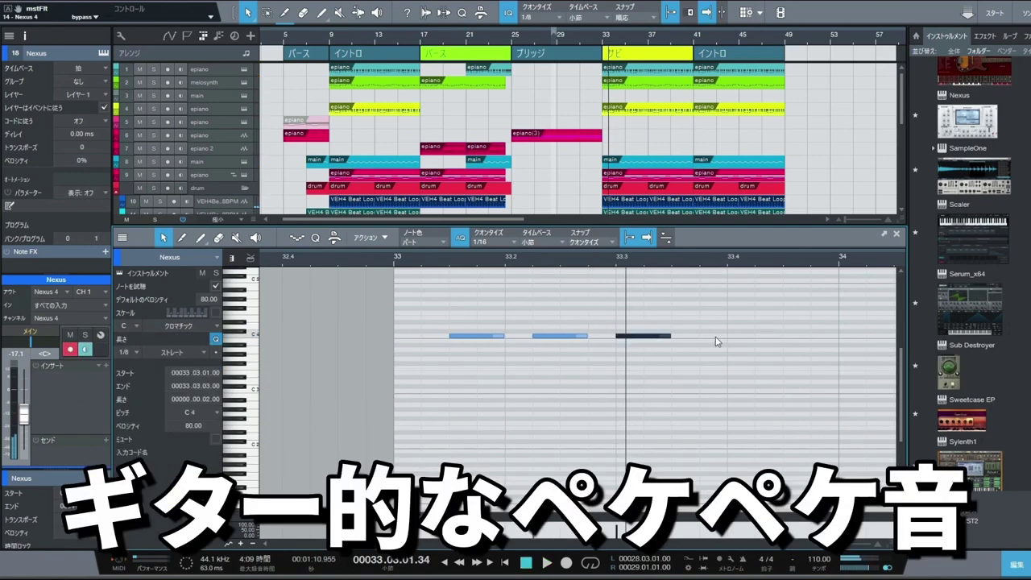
left_click(801, 338)
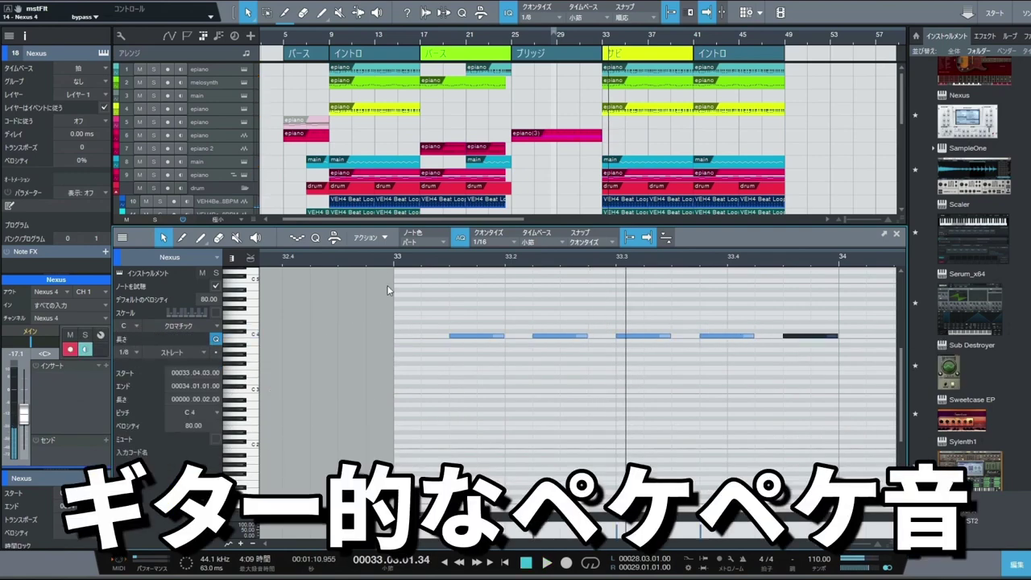
Play back the Nexus part around bar 33 to check the syncopated C4 notes.
key("space")
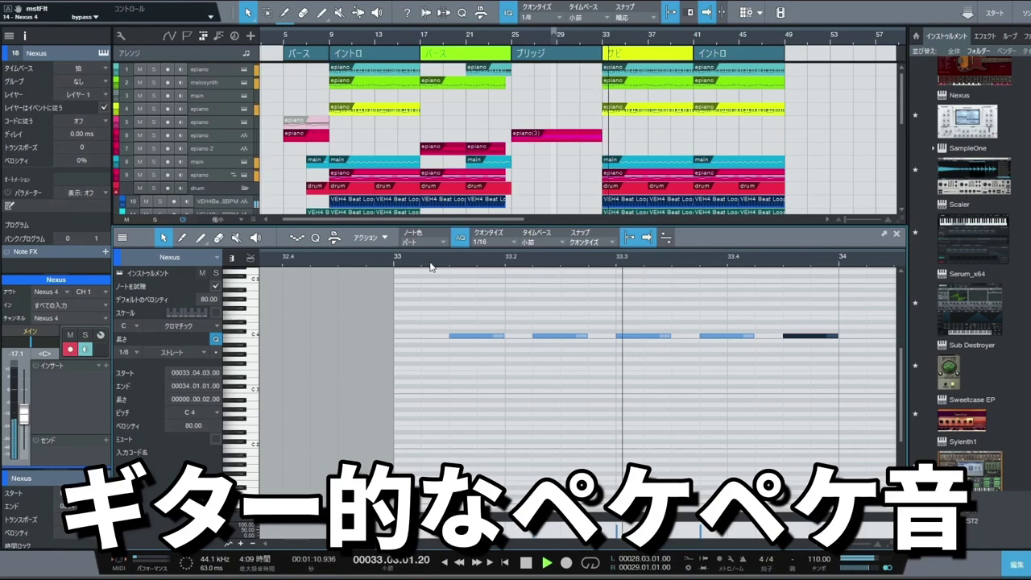
key("space")
left_click_drag(481, 261, 423, 242)
left_click_drag(461, 333, 601, 377)
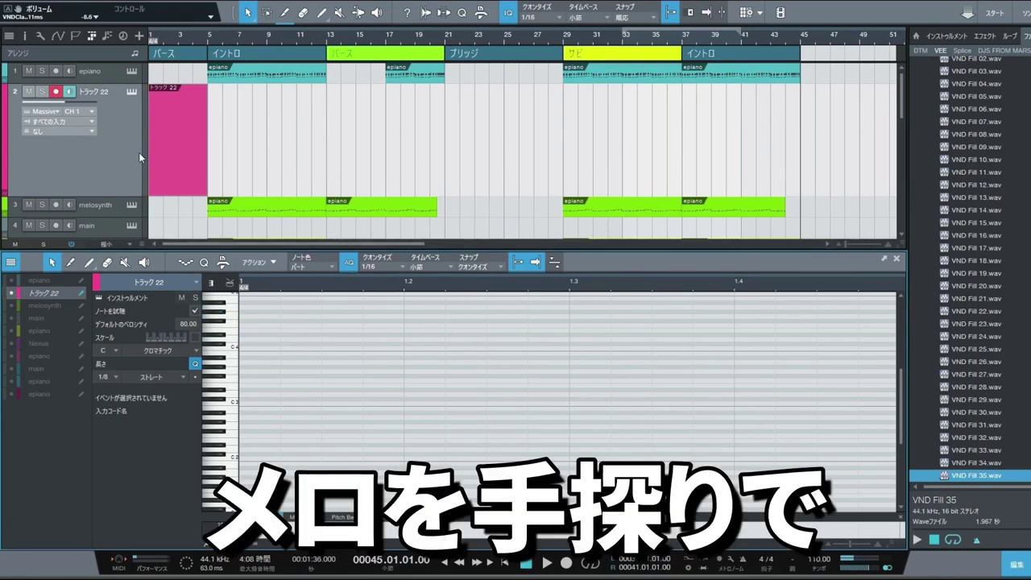
Draw rising eighth notes C4, D4, G4 and A4 from the start of bar 1 in the Track 22 part.
left_click(244, 348)
scroll(340, 357, "up", 1)
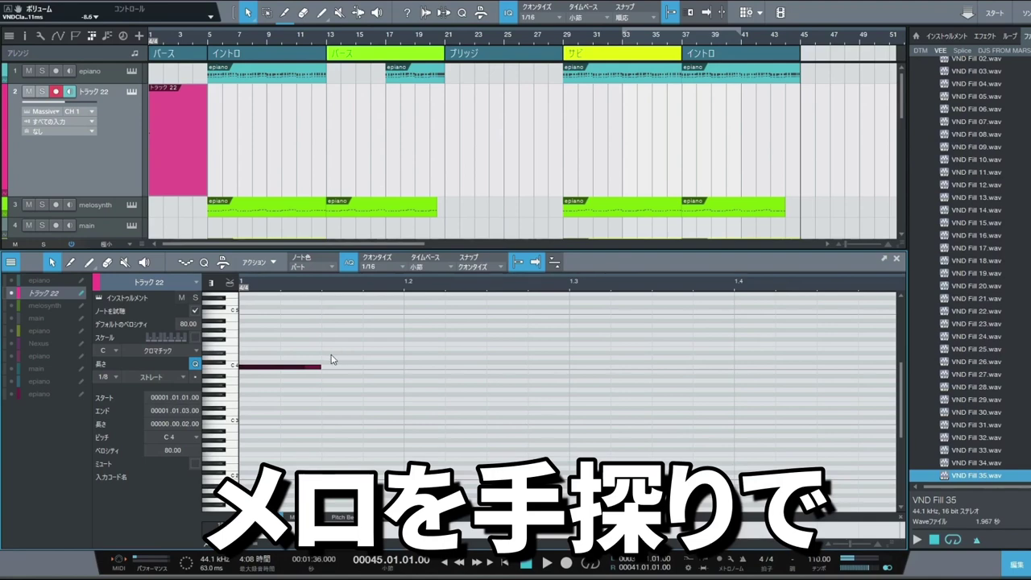
left_click(329, 358)
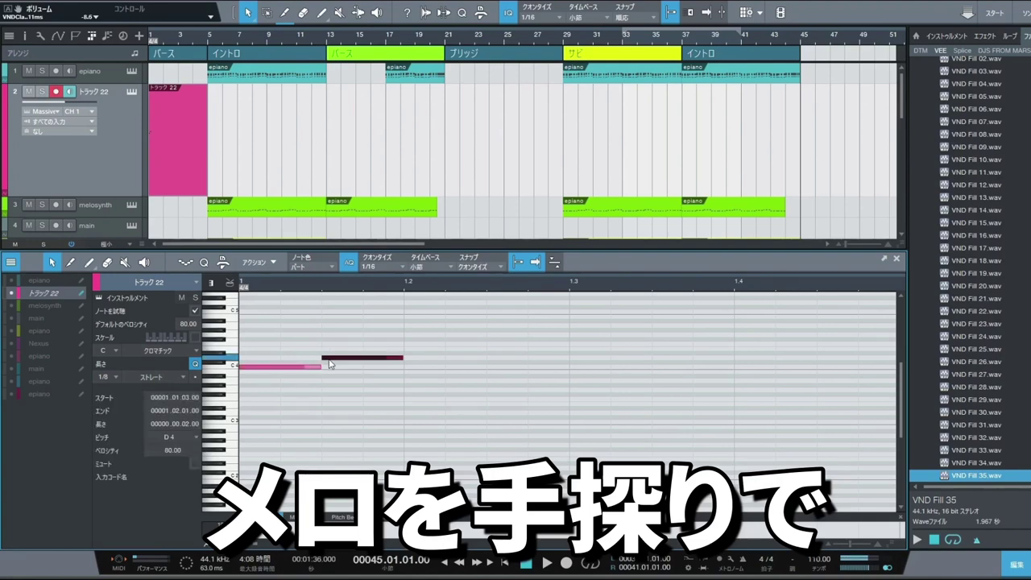
left_click(416, 334)
left_click(497, 327)
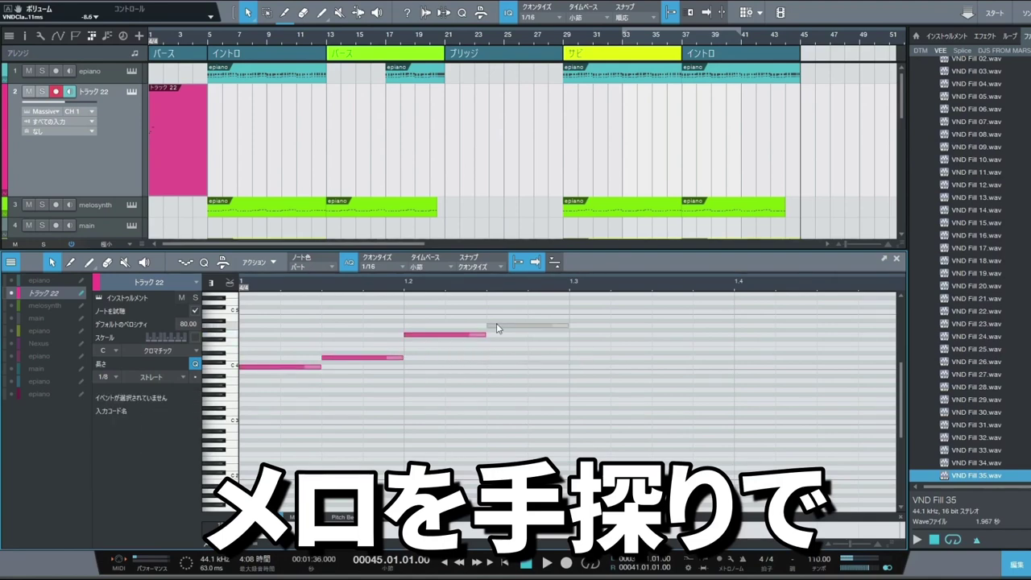
scroll(561, 341, "up", 1)
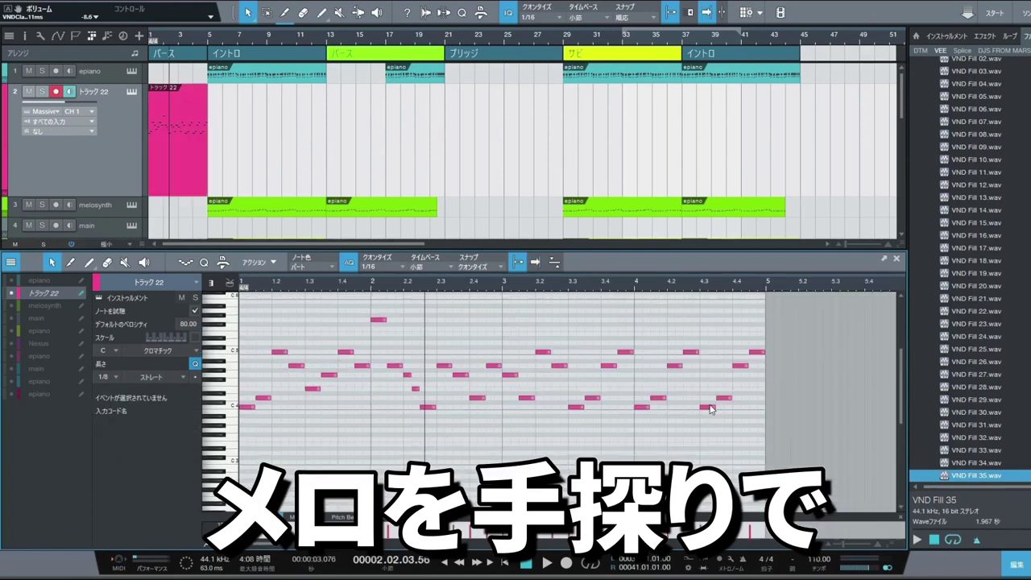
Move the C4 note on beat 3 of bar 4 and the part's final note to G4, and play Track 22 with its Serum lead from bar 1.
left_click(707, 406)
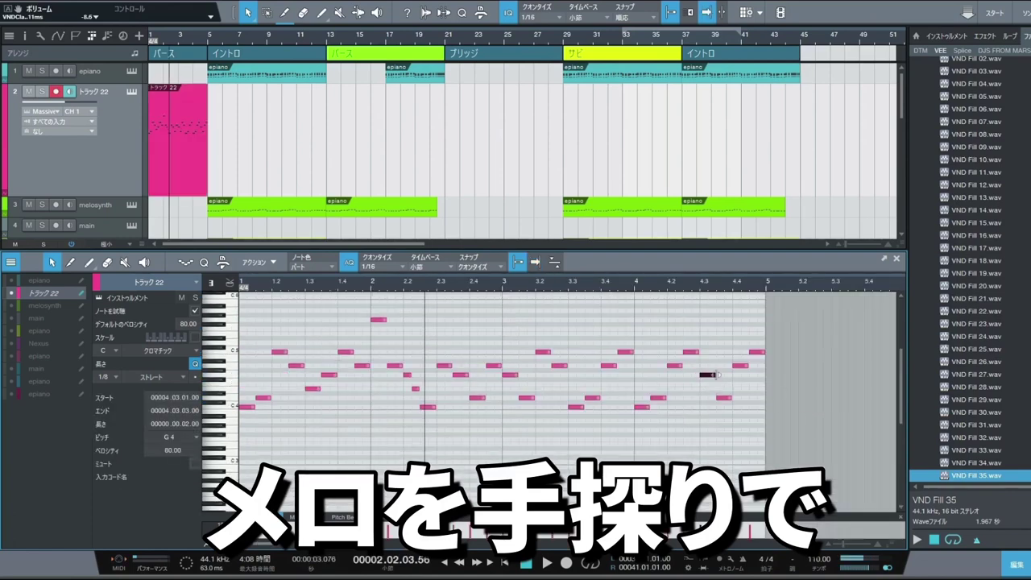
left_click_drag(758, 358, 759, 382)
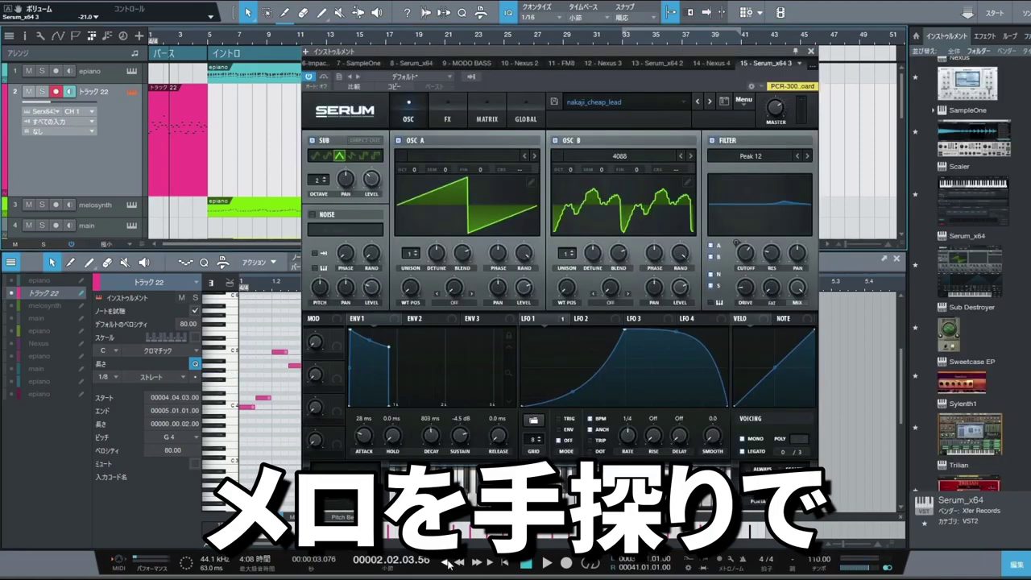
left_click(444, 563)
key("space")
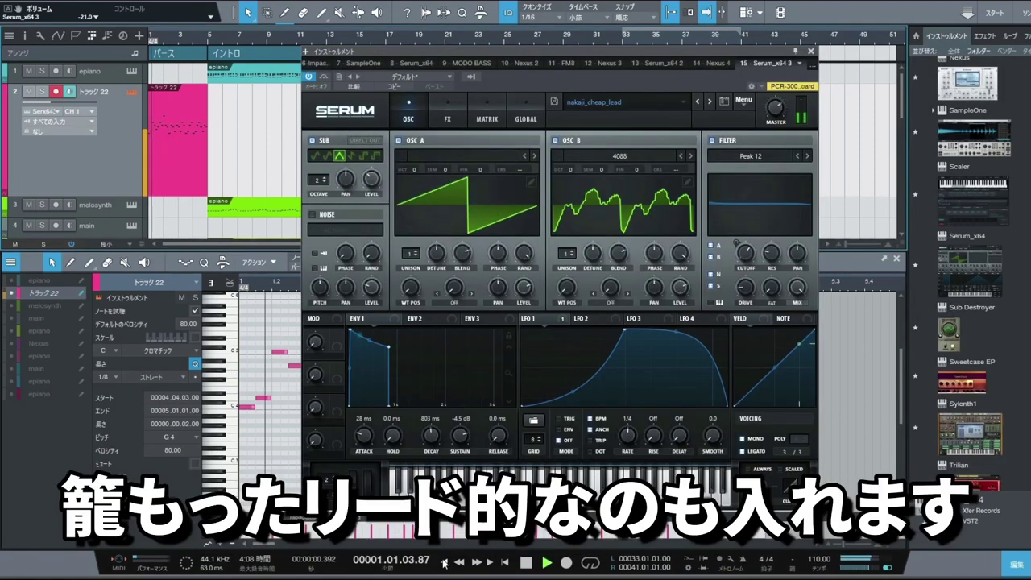
Close the Serum window and insert the OTT_x64 effect on Track 22.
left_click(811, 53)
left_click(985, 36)
scroll(1007, 217, "down", 8)
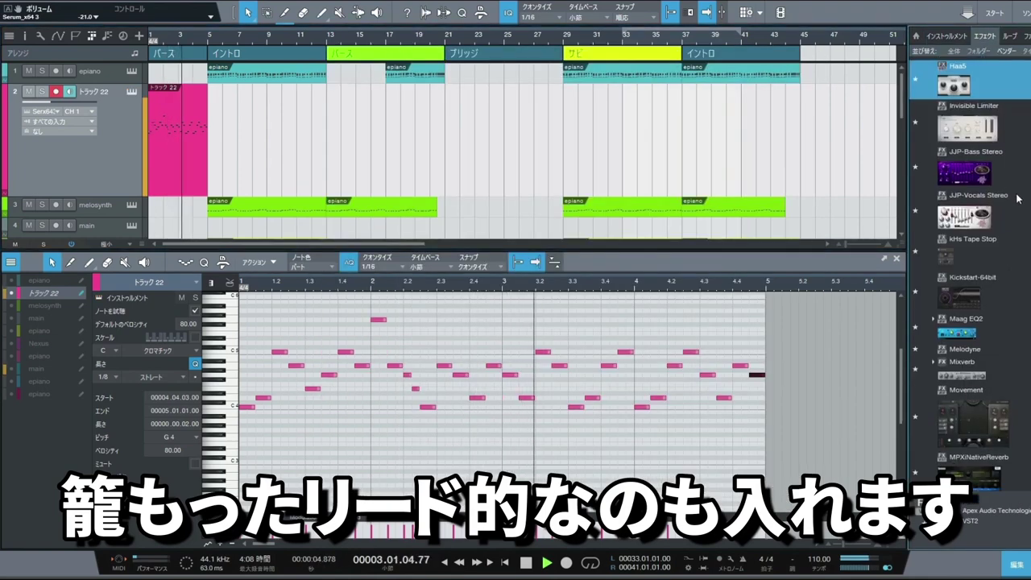
scroll(1007, 219, "down", 5)
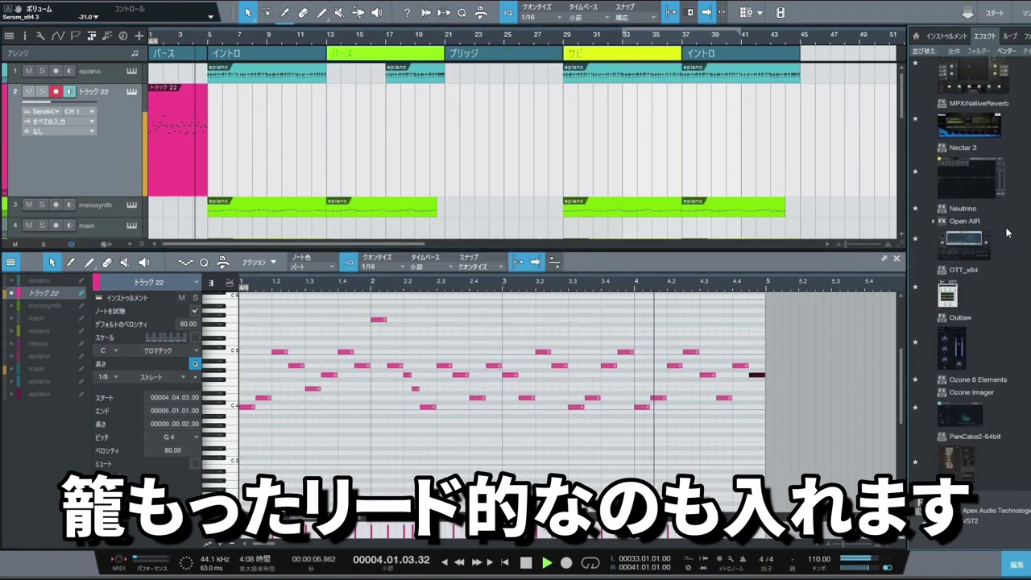
left_click_drag(959, 115, 78, 164)
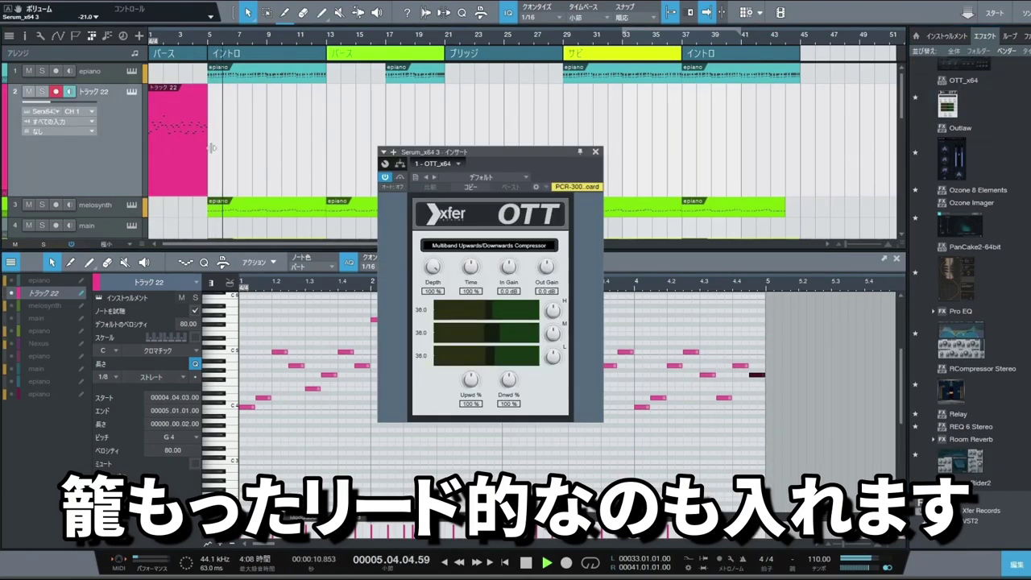
Play from bar 1 while adjusting OTT's band thresholds, with the low one around 89 %, and its Time amount.
left_click(150, 37)
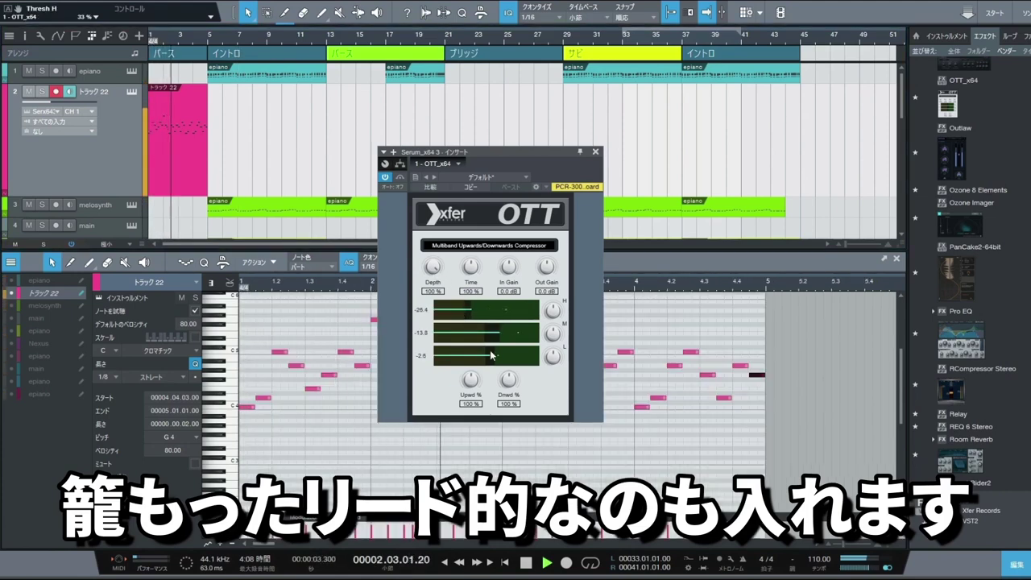
left_click_drag(496, 365, 489, 355)
left_click_drag(490, 343, 485, 360)
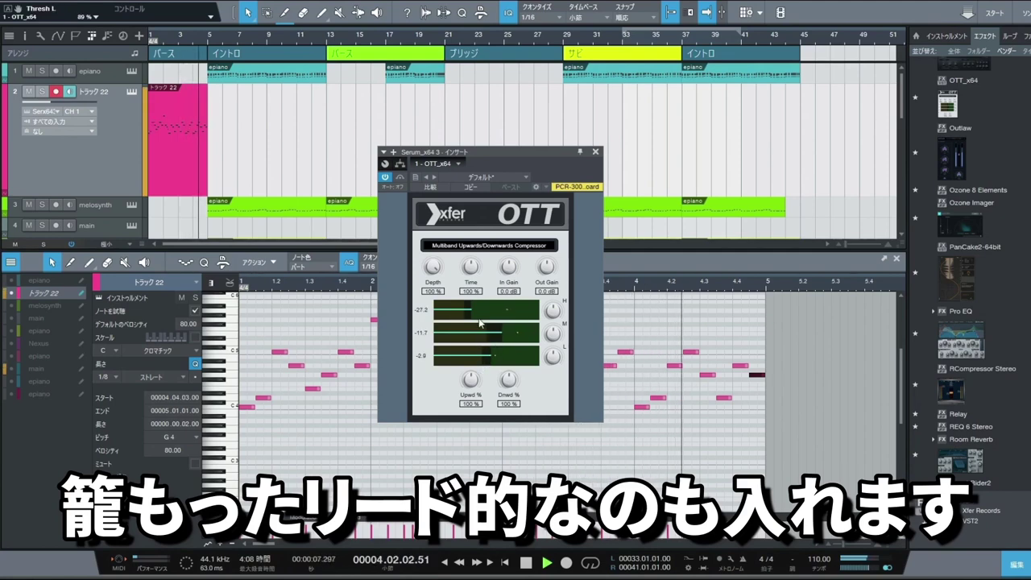
left_click_drag(471, 267, 469, 188)
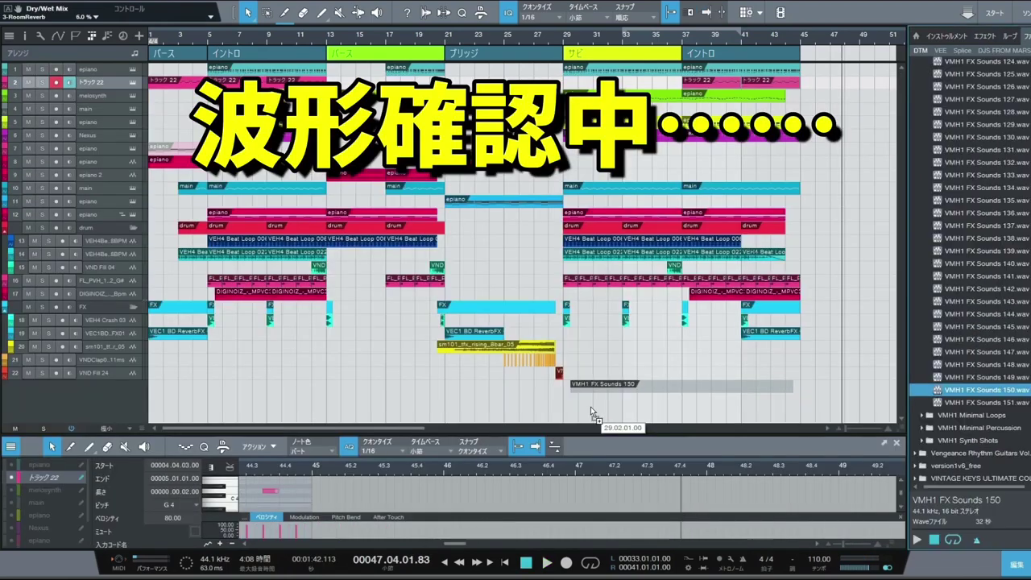
Place the samples VMH1 FX Sounds 150, 149 and 148 on new tracks below the others, starting at bar 29.
left_click(591, 407)
scroll(625, 373, "up", 5)
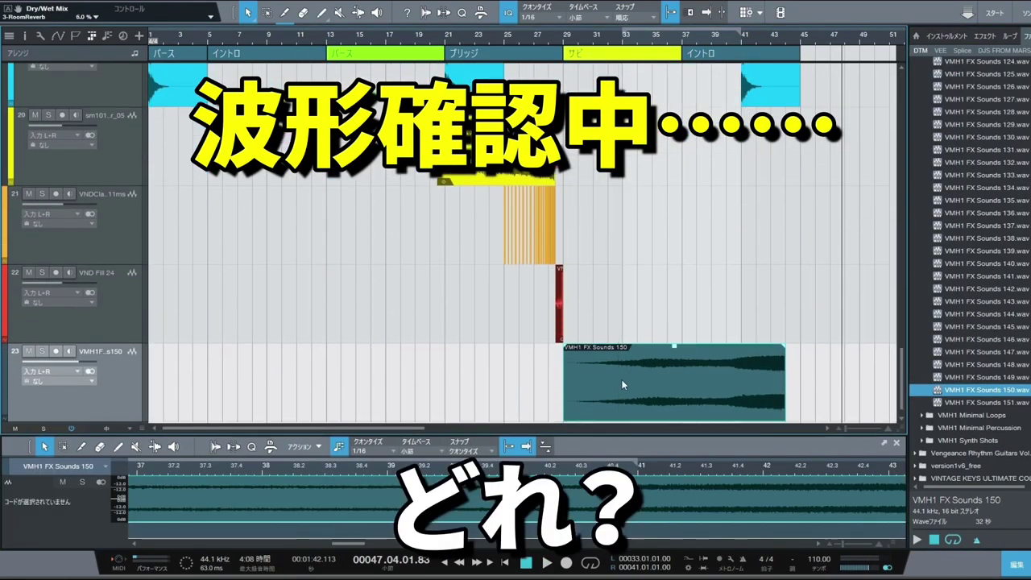
scroll(844, 357, "down", 1)
left_click_drag(986, 377, 590, 411)
scroll(668, 379, "down", 1)
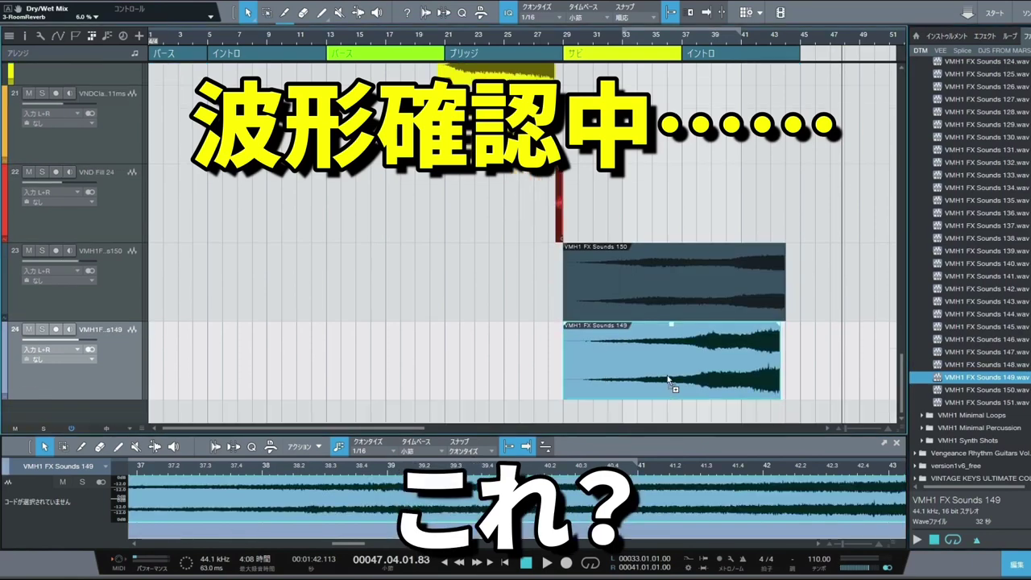
left_click_drag(964, 367, 589, 413)
left_click(622, 302)
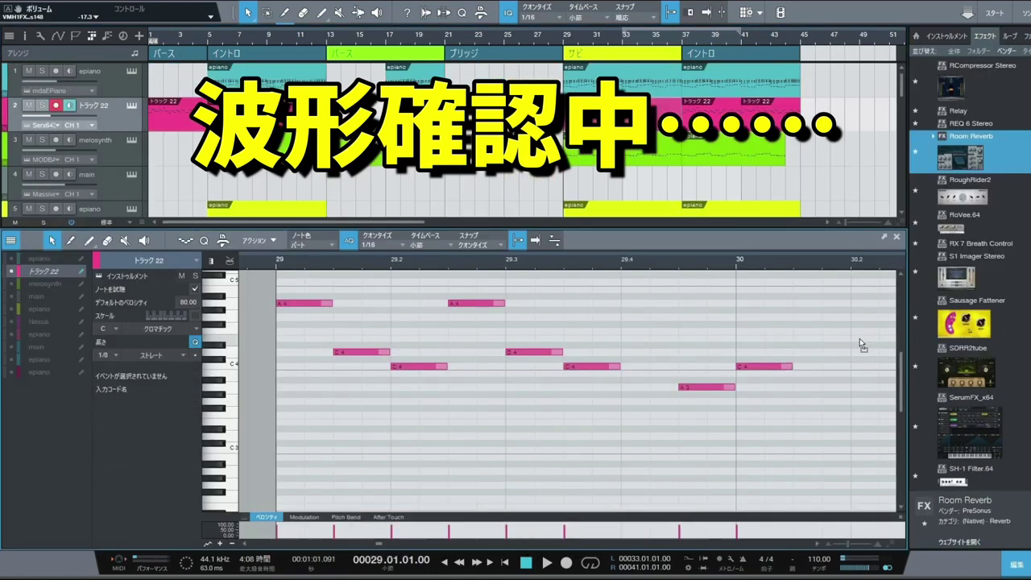
Add an eighth-length E4 note on beat 2 of bar 30 in Track 22's chorus part and play the phrase from bar 29.
double_click(860, 339)
left_click_drag(760, 263, 750, 251)
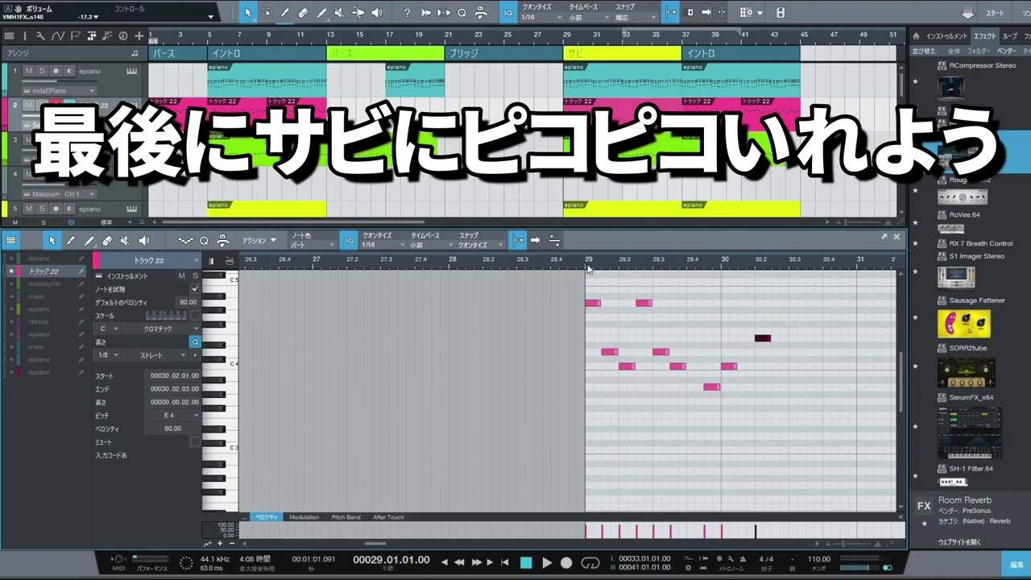
key("space")
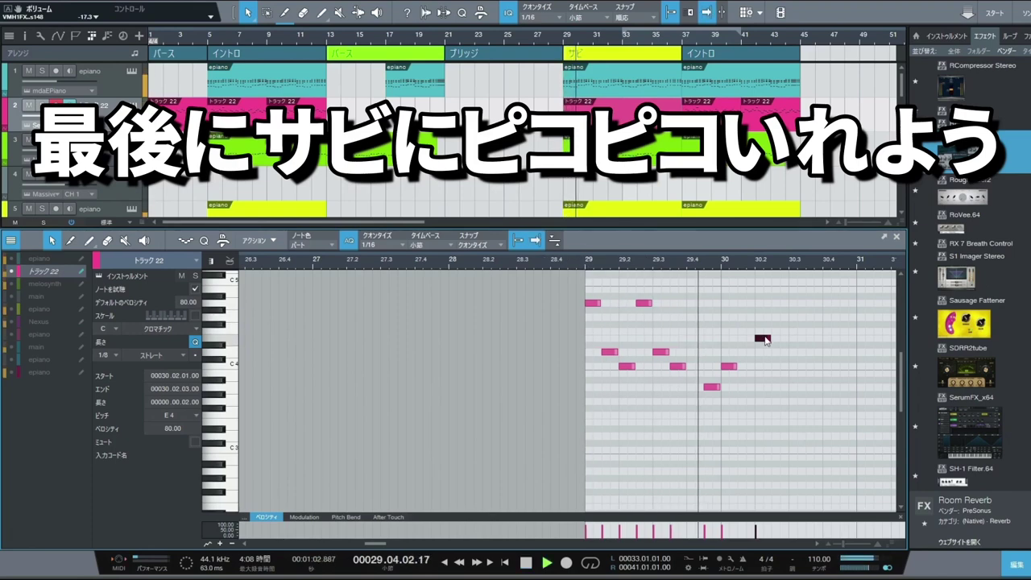
key("space")
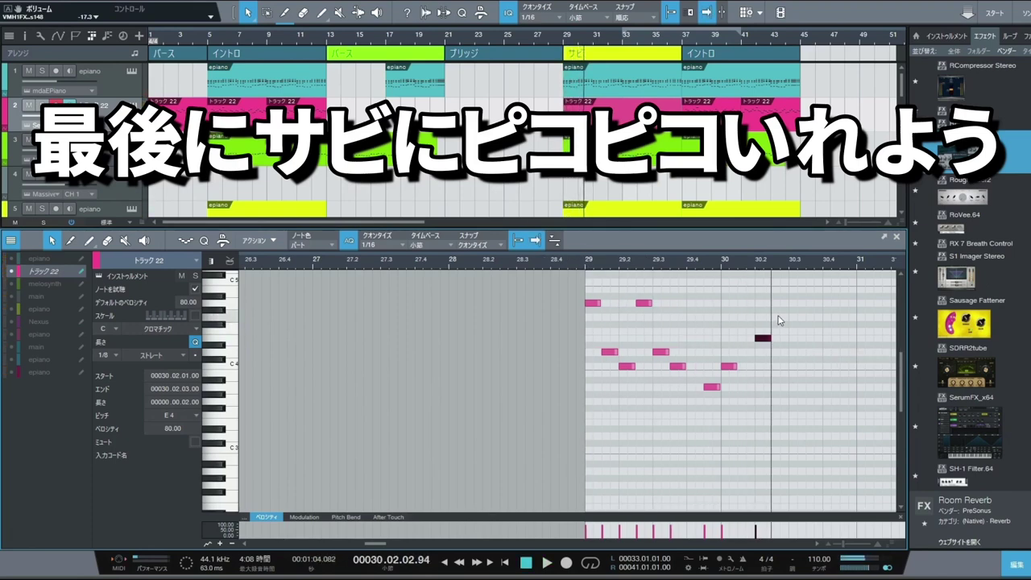
Continue the phrase to the end of bar 30 with eighth notes G4, A4, G4, E4 and D4.
left_click(780, 318)
left_click_drag(783, 317, 784, 321)
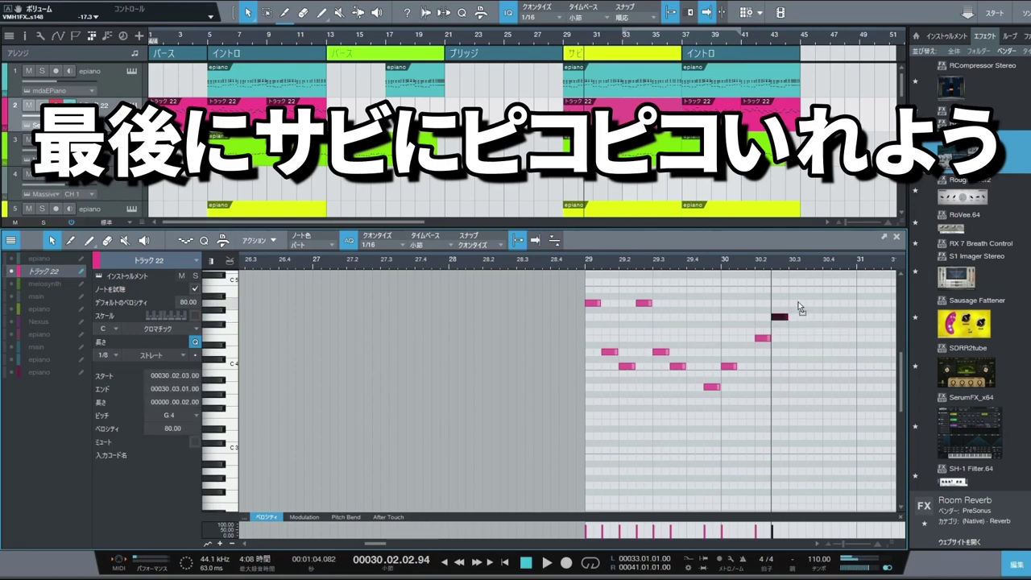
left_click(796, 303)
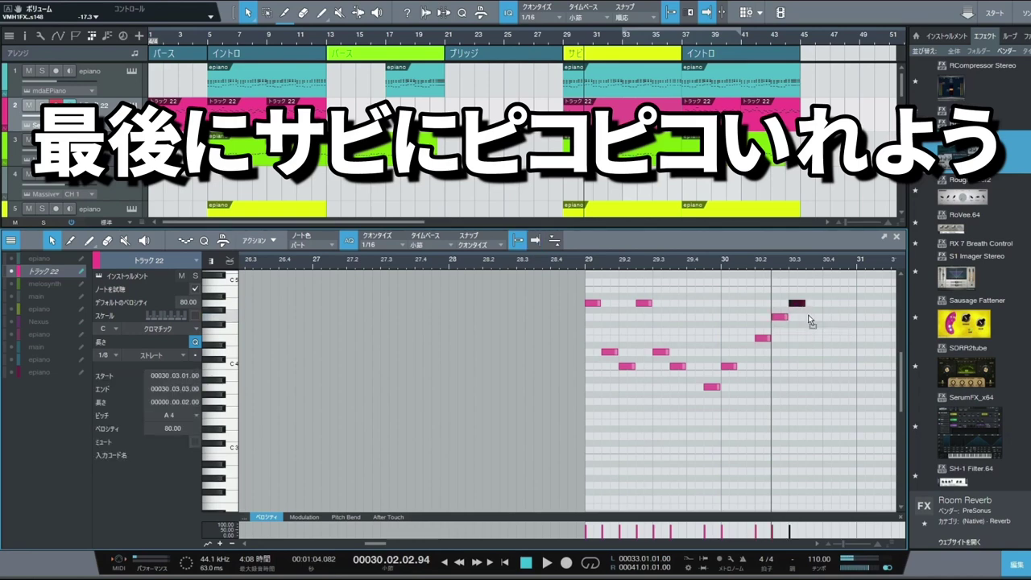
left_click(812, 317)
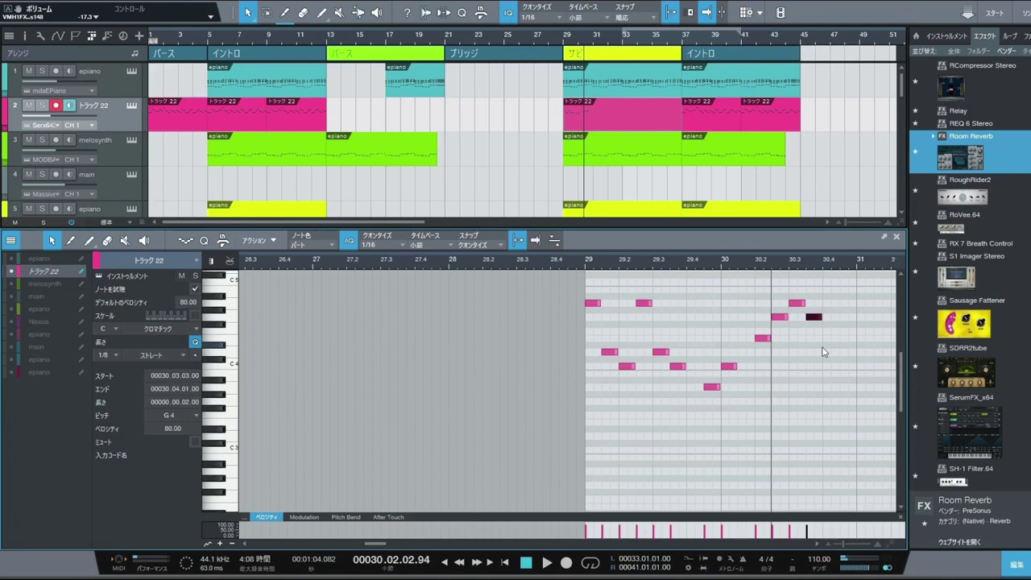
left_click(828, 339)
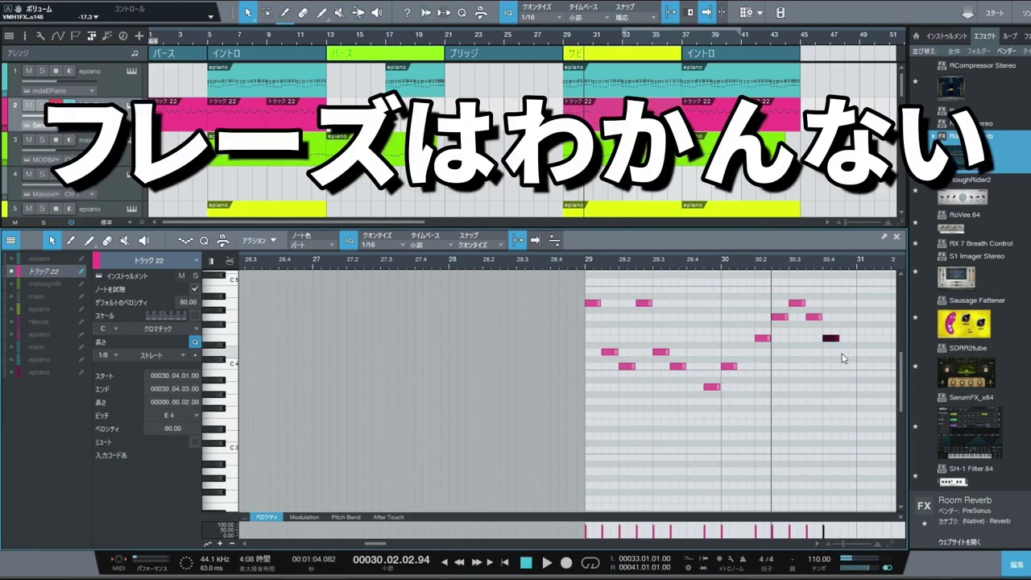
Duplicate the two-bar phrase of bars 29 and 30 three times to fill the chorus through bar 36, and play it back.
left_click_drag(864, 407, 578, 284)
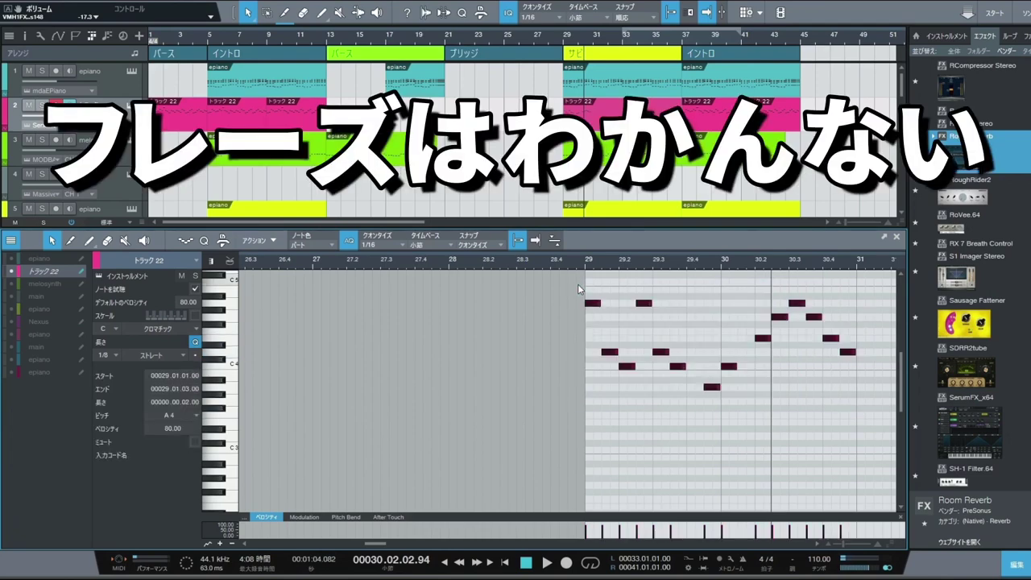
key("ctrl+d")
left_click_drag(645, 261, 534, 240)
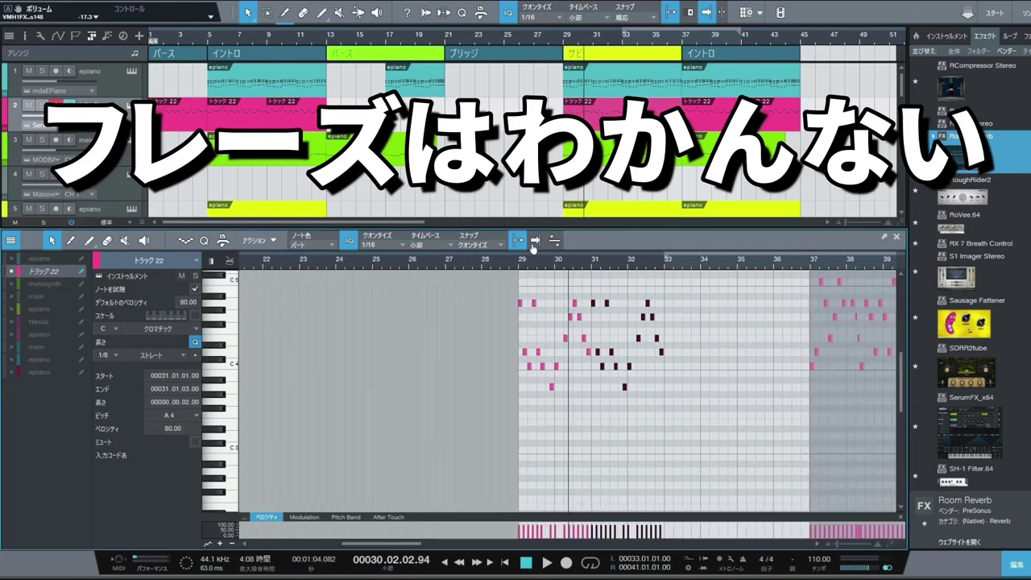
key("ctrl+d")
key("ctrl+d")
left_click(513, 266)
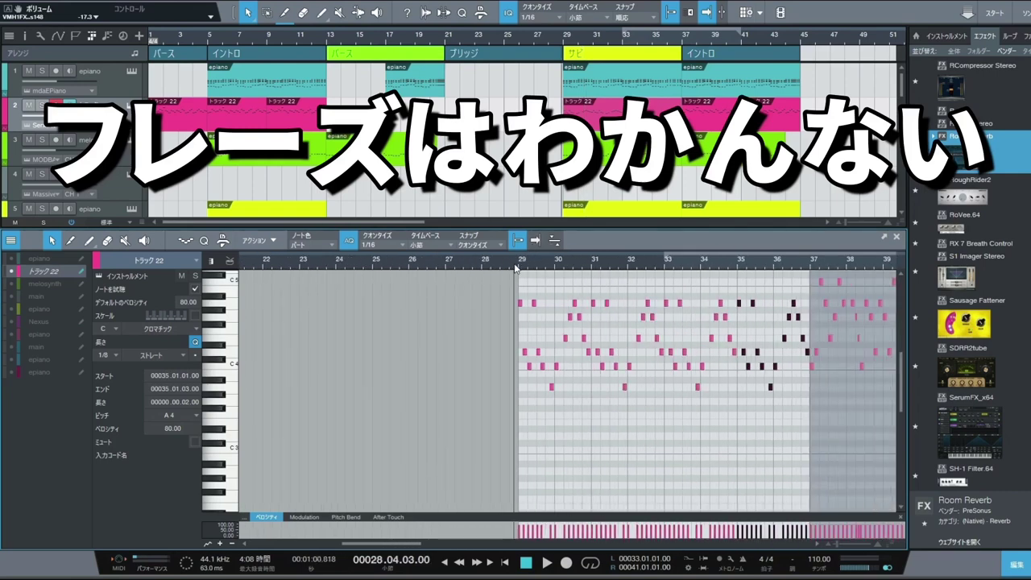
key("space")
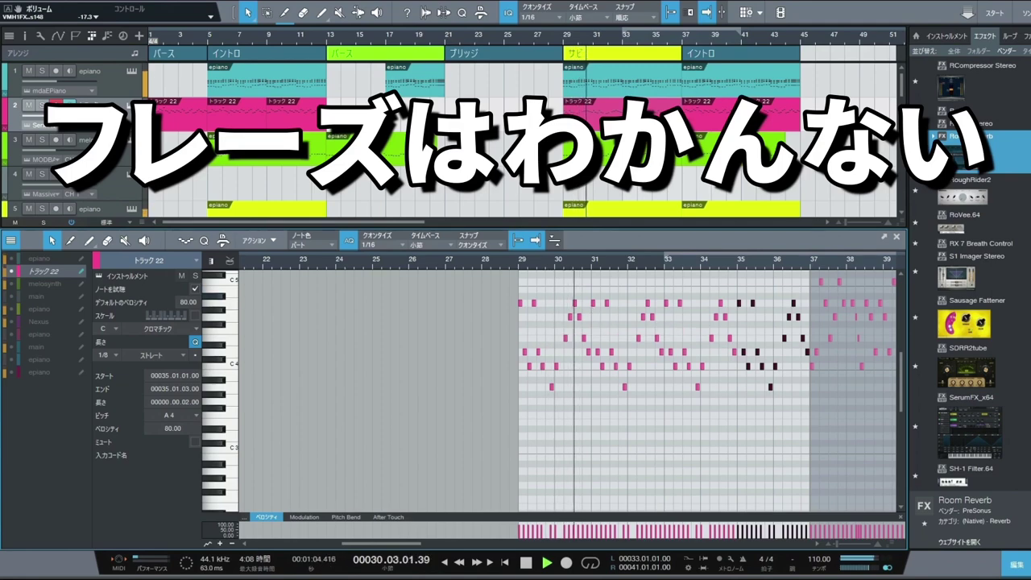
Bounce Track 22's chorus part to a new audio track and play it from bar 29 with the X-Trem effect.
right_click(626, 115)
left_click(673, 282)
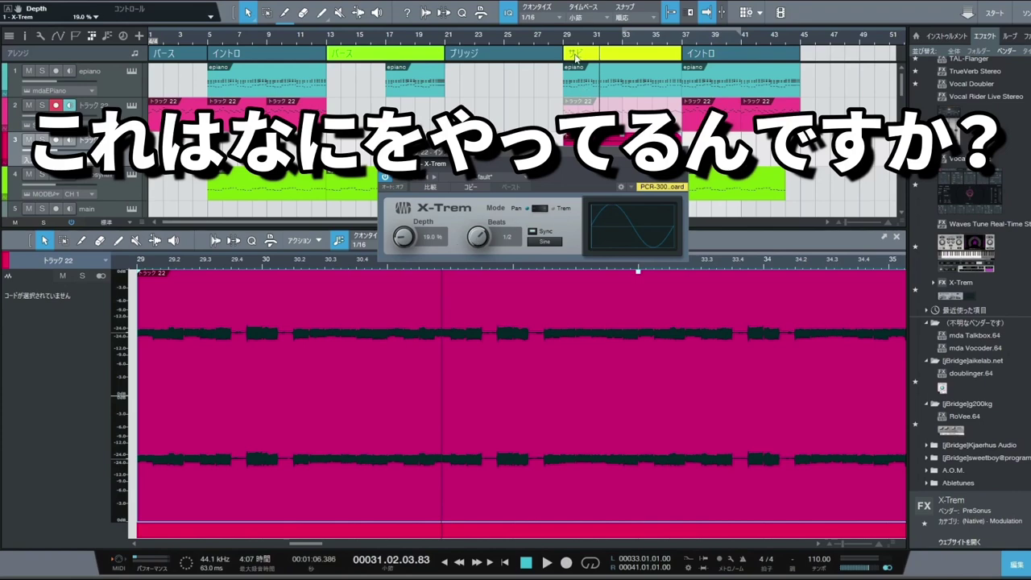
left_click(566, 47)
key("space")
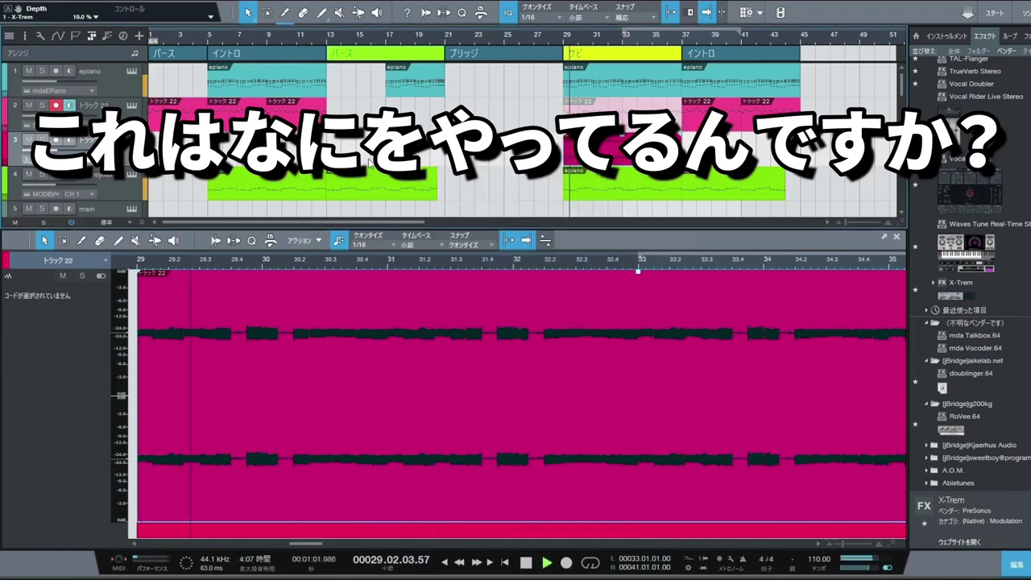
mouse_move(80, 155)
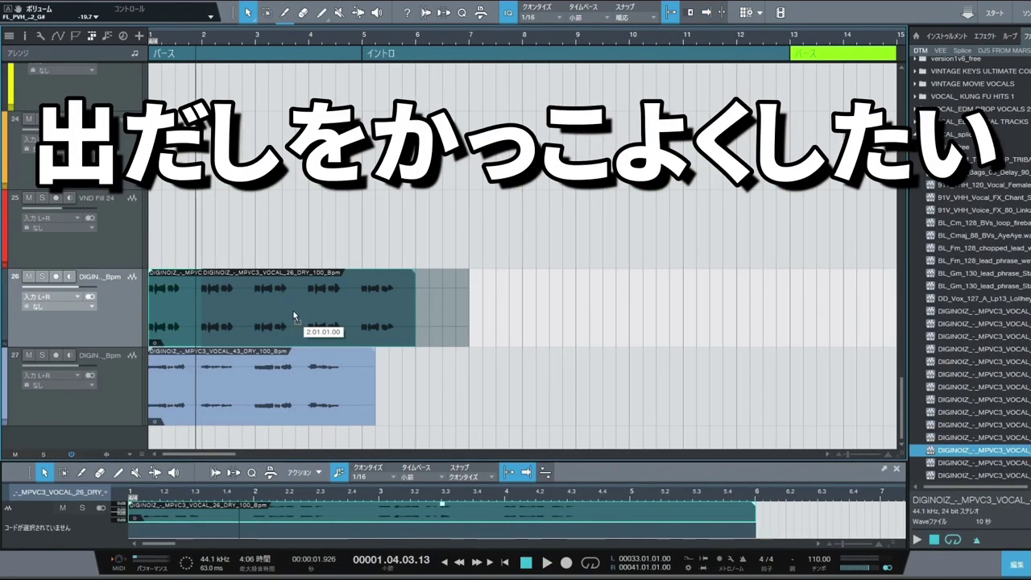
Shift track 26's vocal clip to beat 3 of bar 1 and set track 27's VocalSynth 2 to the Flight of the Angels preset.
left_click(294, 311)
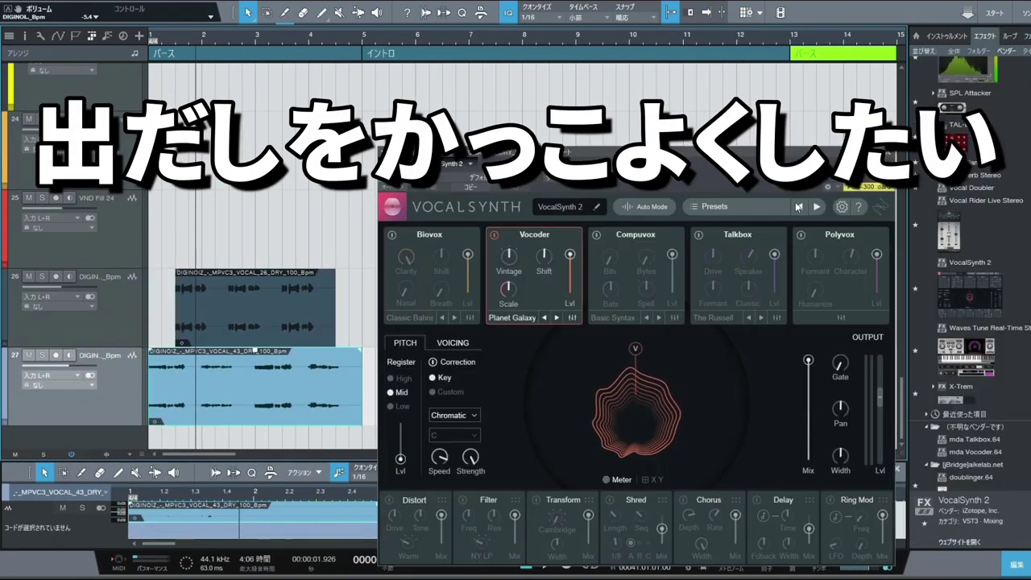
left_click(818, 208)
left_click(819, 209)
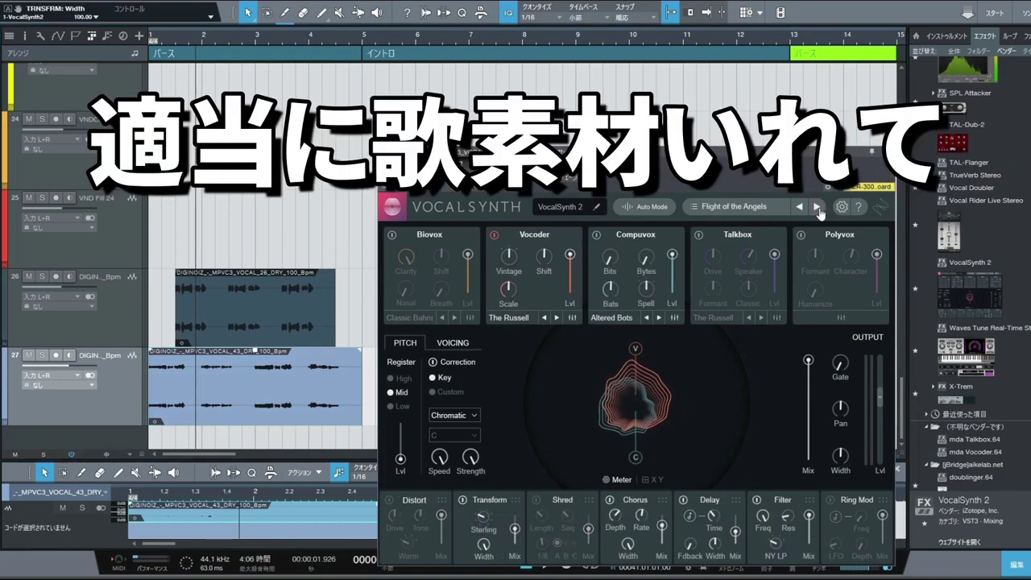
left_click(818, 208)
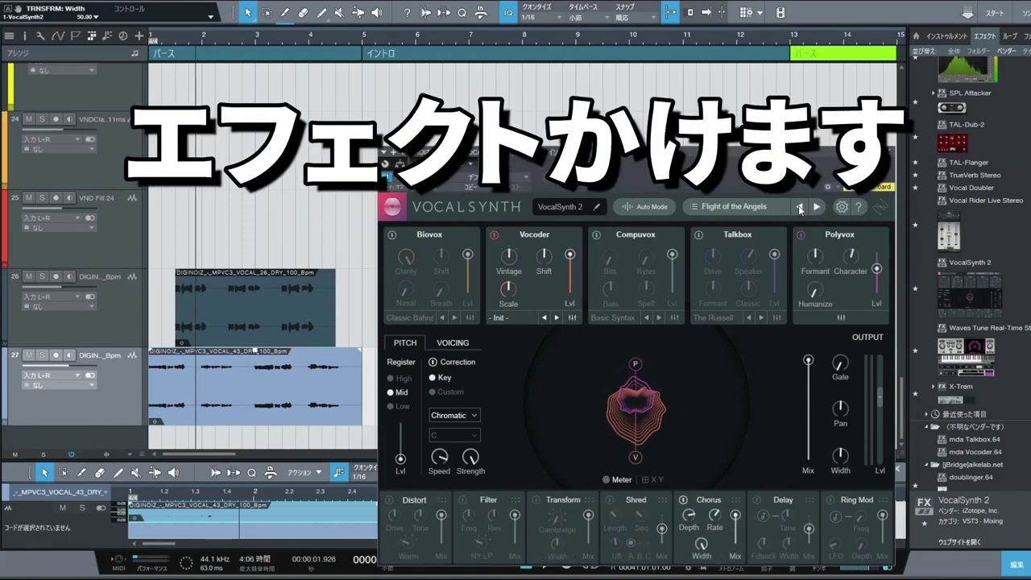
Play track 27's vocal from bar 1 through the VocalSynth 2 preset, then close the effect and stop playback.
left_click(163, 41)
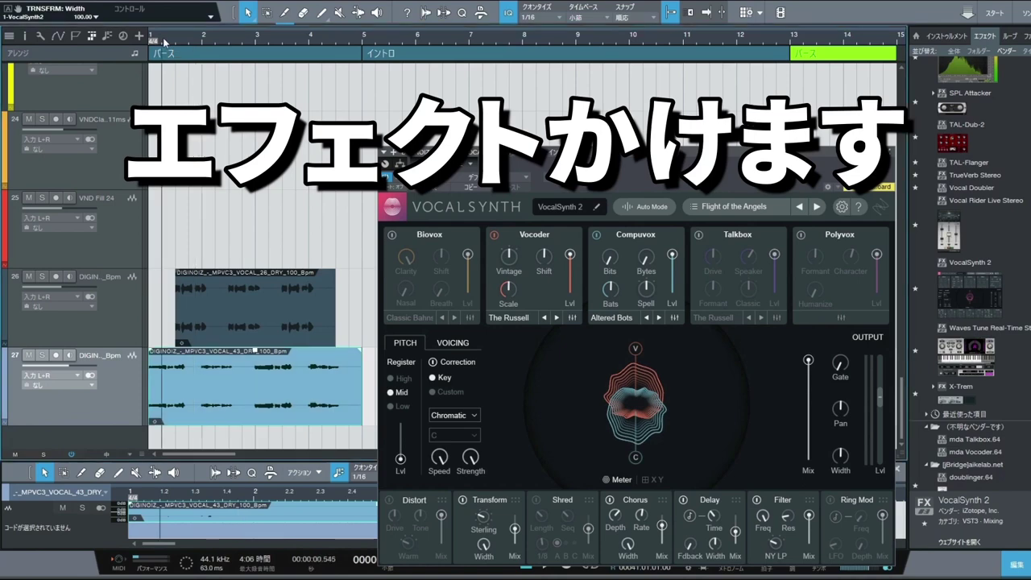
key("space")
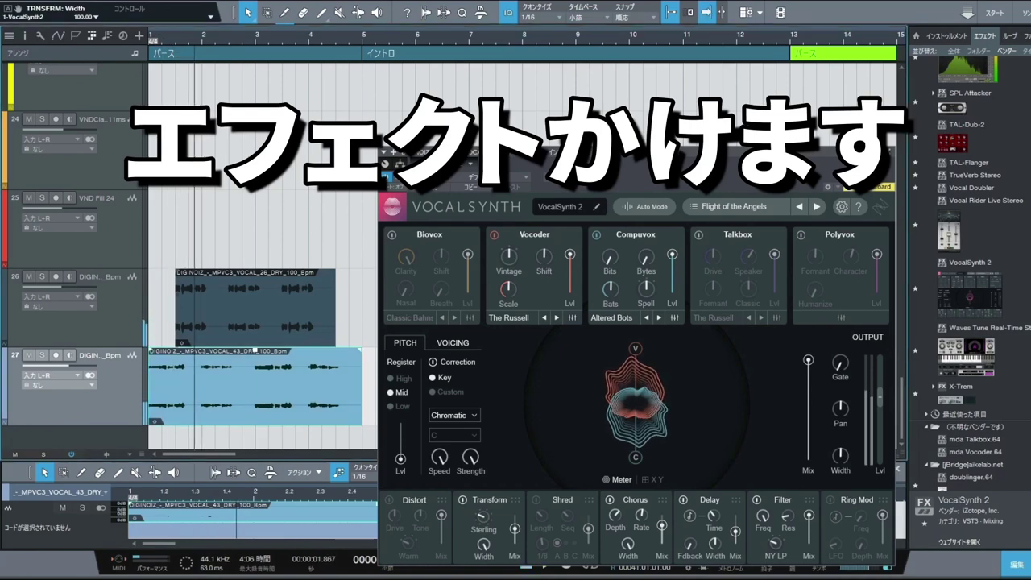
left_click(885, 152)
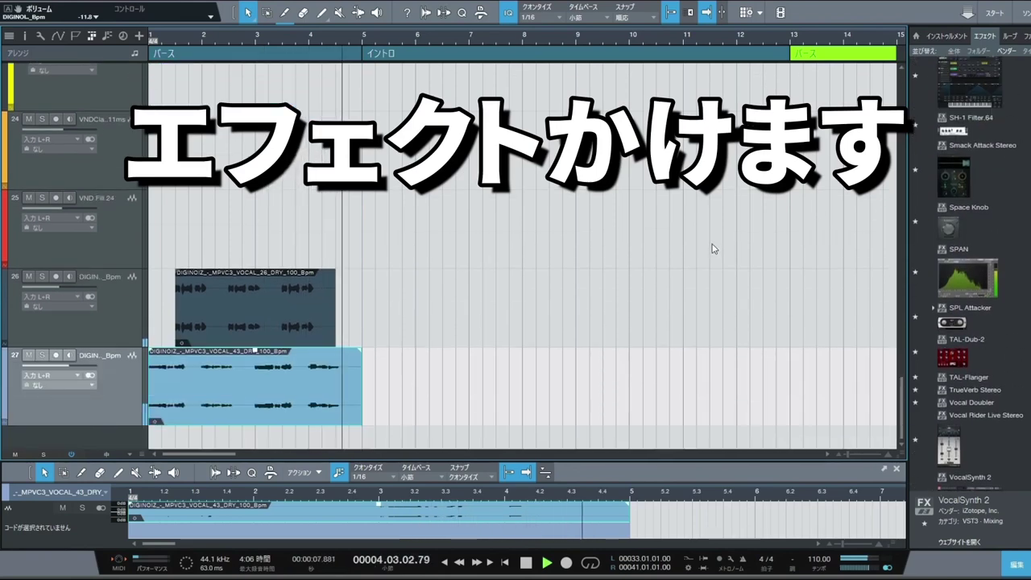
key("space")
Add Waves Tune Real-Time Stereo to track 27 and set its scale to C Major.
scroll(967, 259, "down", 8)
left_click_drag(979, 315, 95, 374)
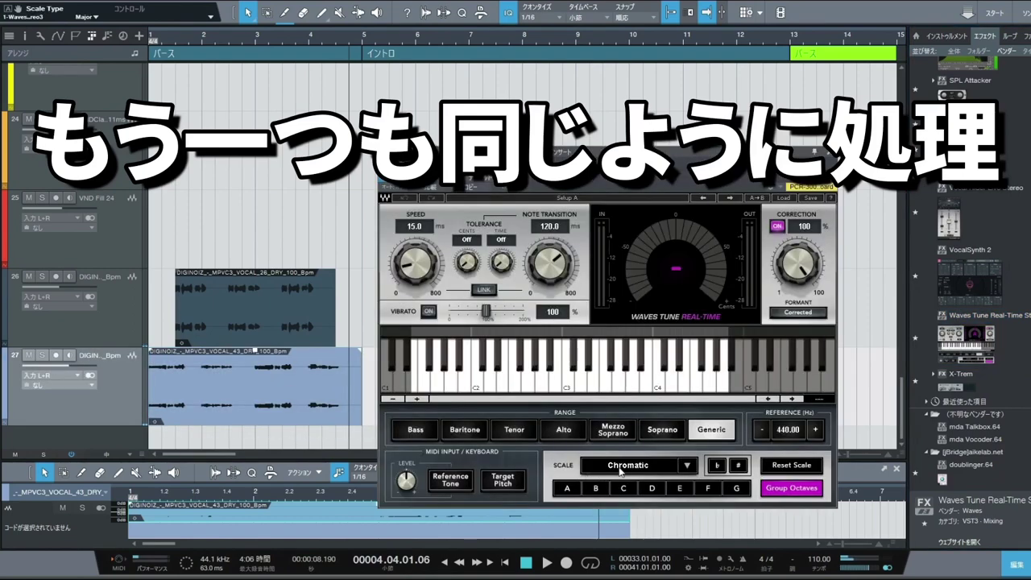
left_click(620, 467)
left_click(625, 491)
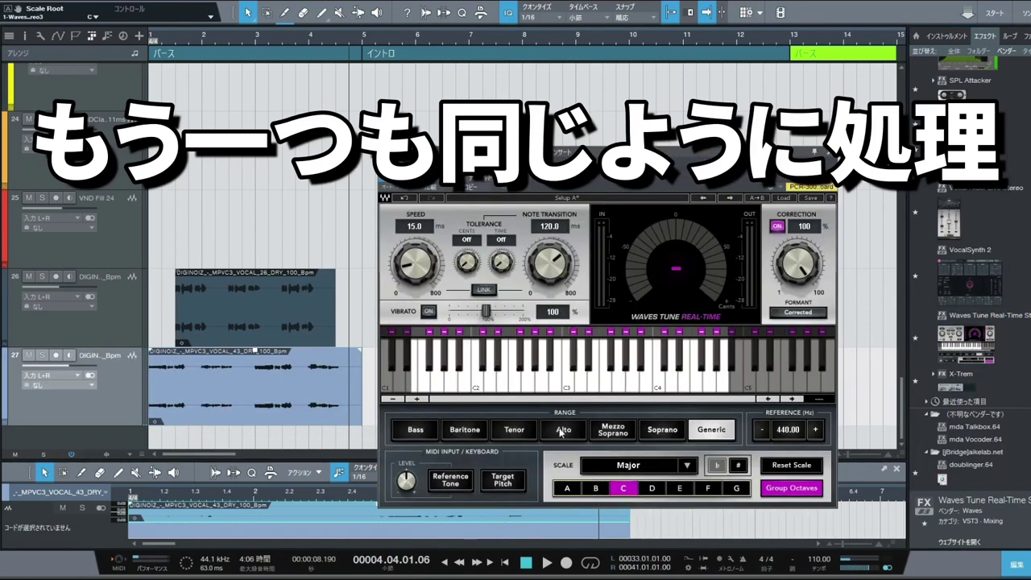
Set the pitch correction's Note Transition and Speed to 0.1 ms each and play the tuned vocal on track 27.
left_click_drag(551, 255, 552, 259)
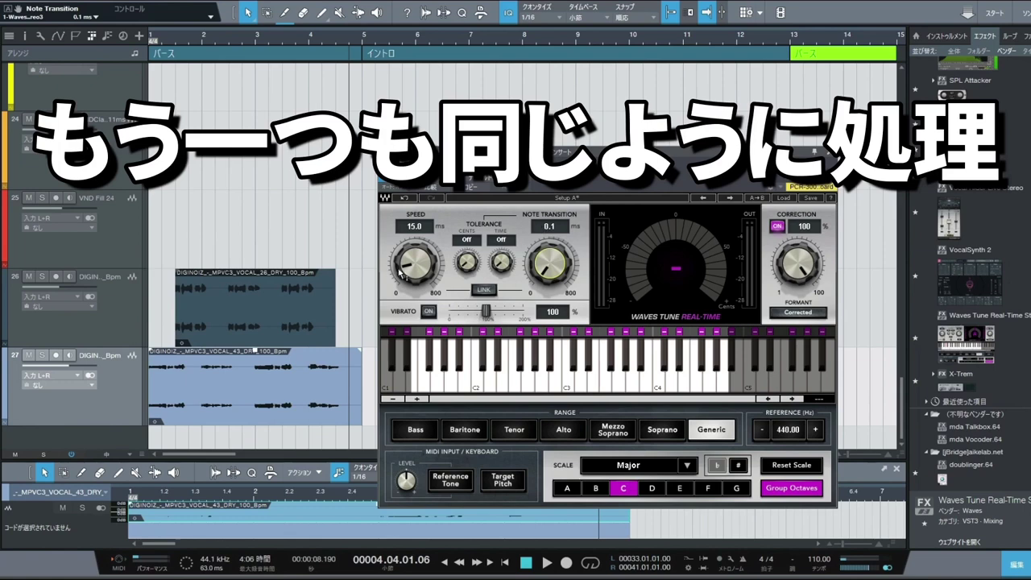
left_click_drag(401, 270, 380, 295)
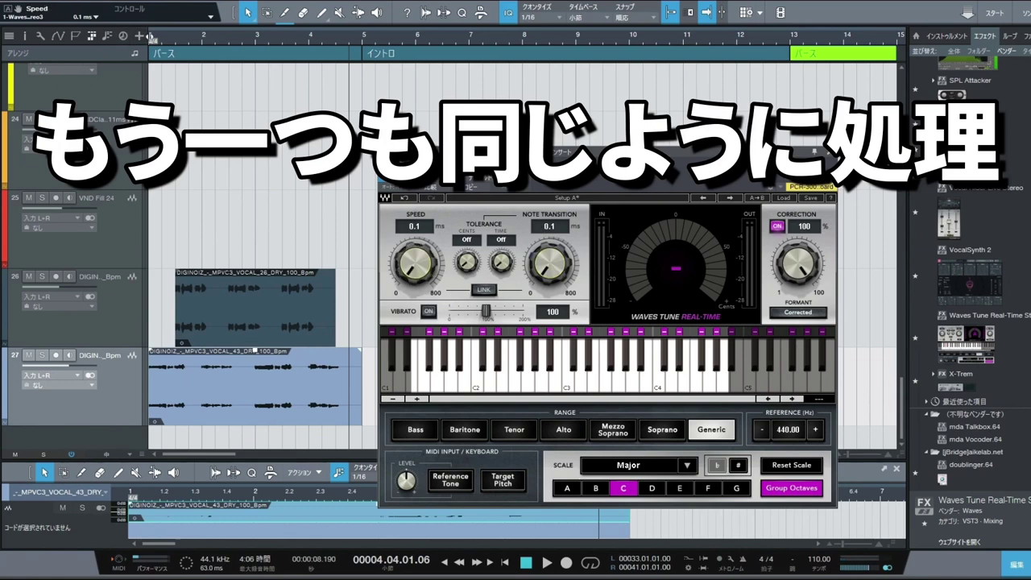
left_click(237, 379)
key("space")
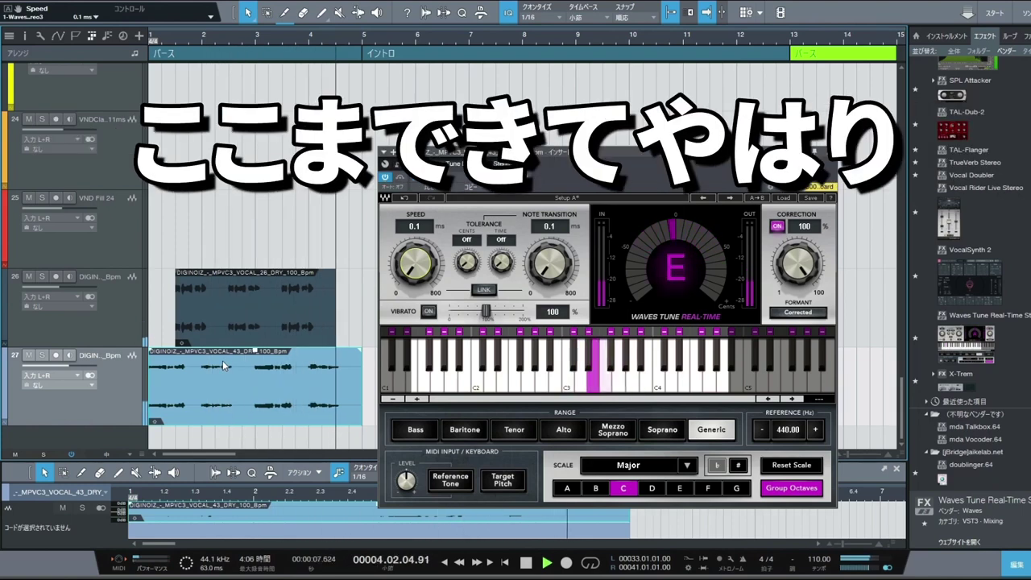
key("space")
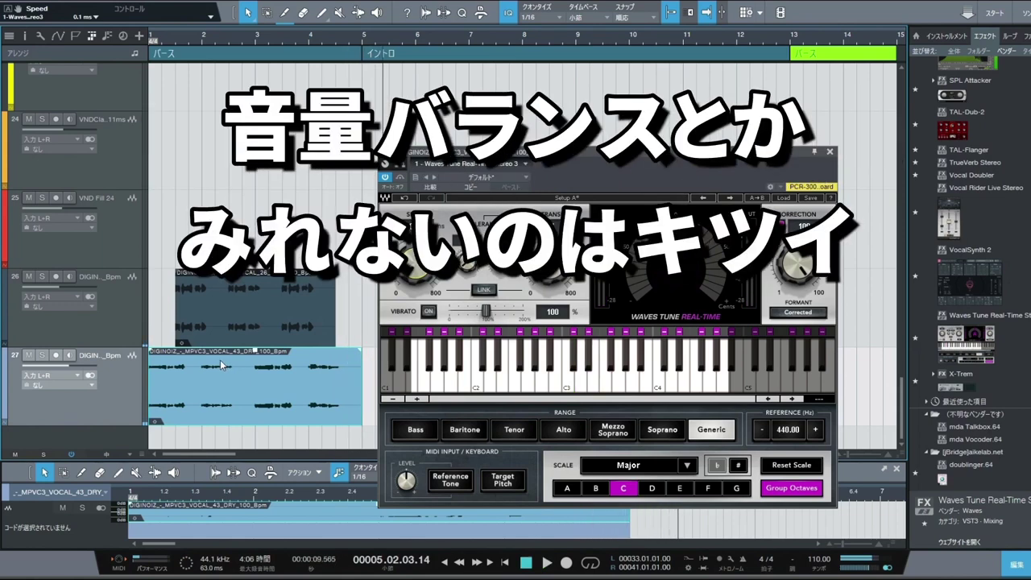
Replay the tuned vocal from bar 1 and toggle one note on the Waves Tune keyboard to customise the C Major scale.
left_click(149, 40)
key("space")
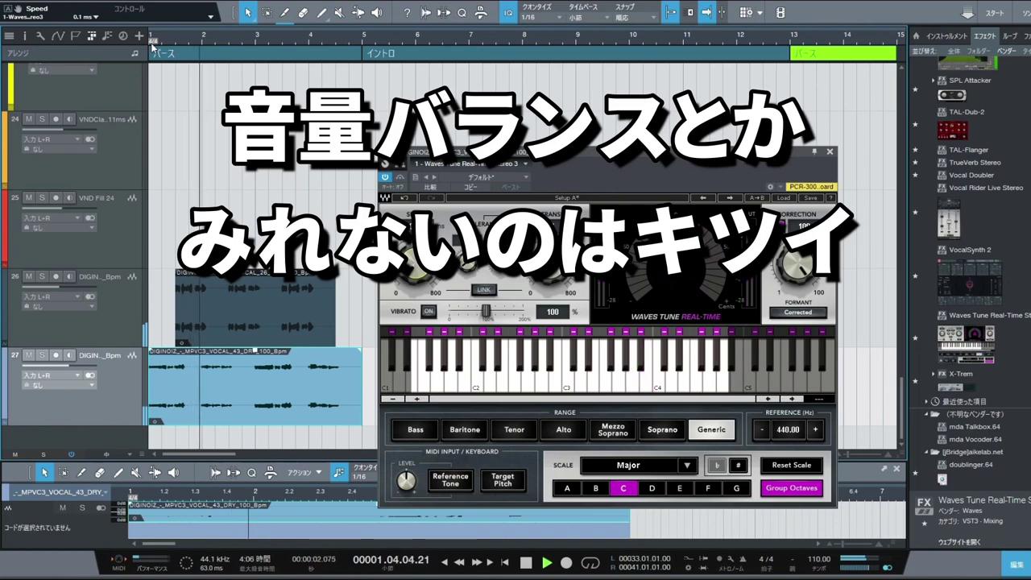
key("space")
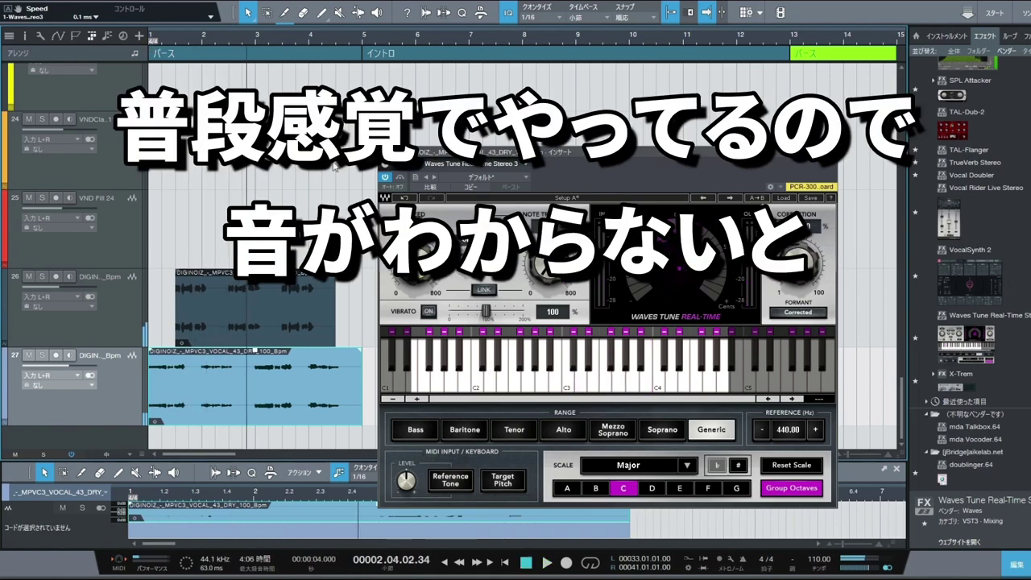
left_click(603, 334)
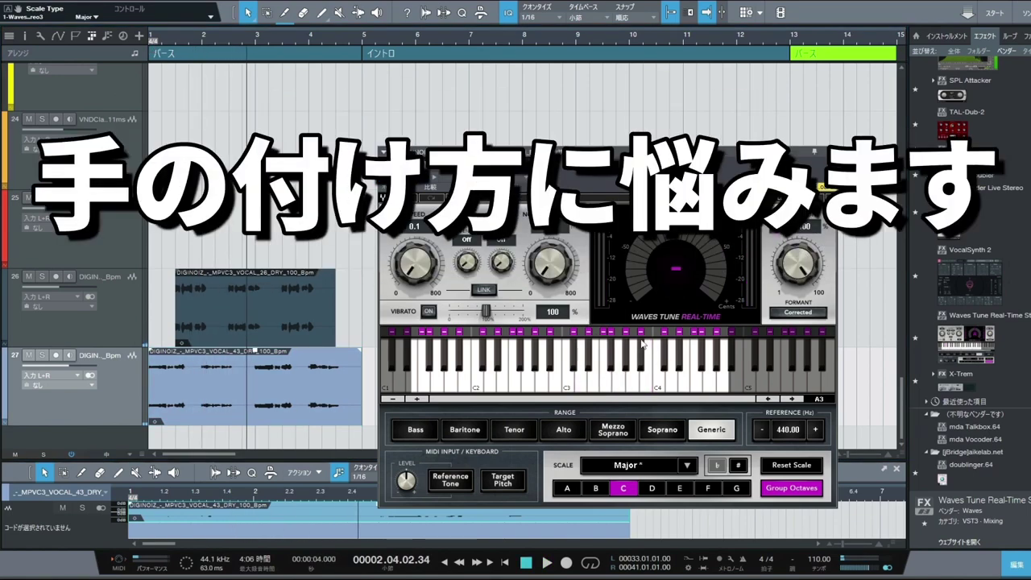